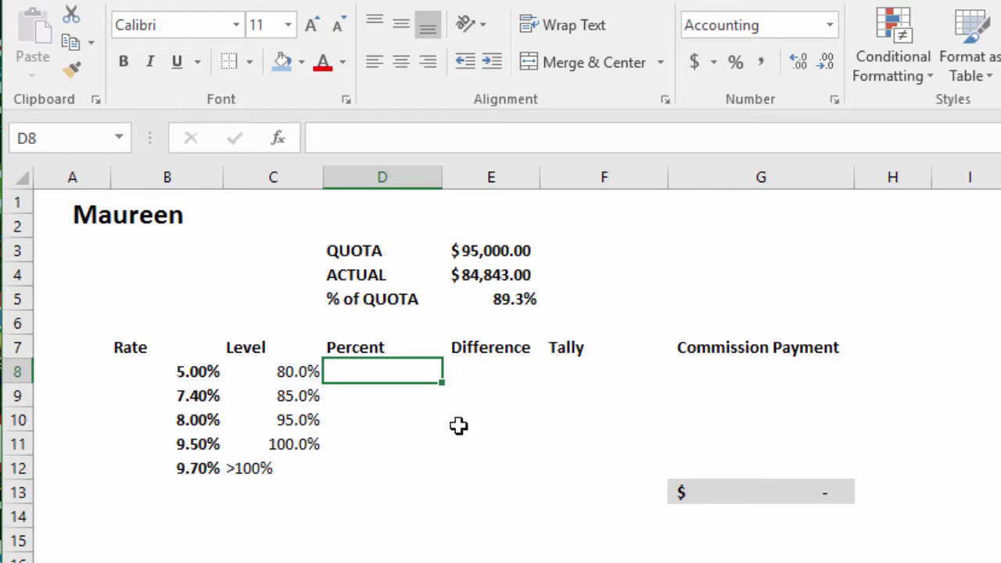
Enter =$E$3*C8 in D8 so the first Percent tier shows 76,000.00.
type("=")
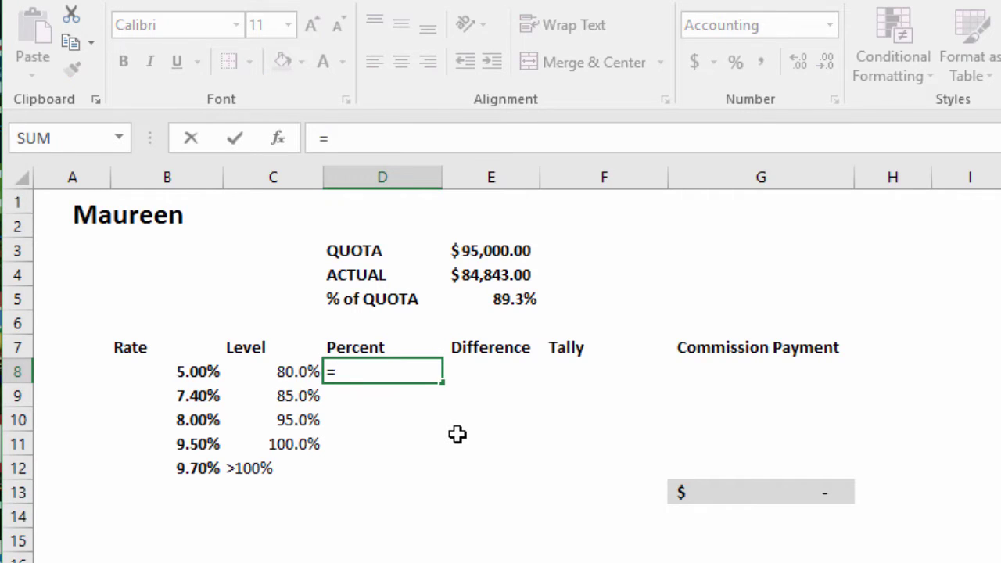
left_click(493, 251)
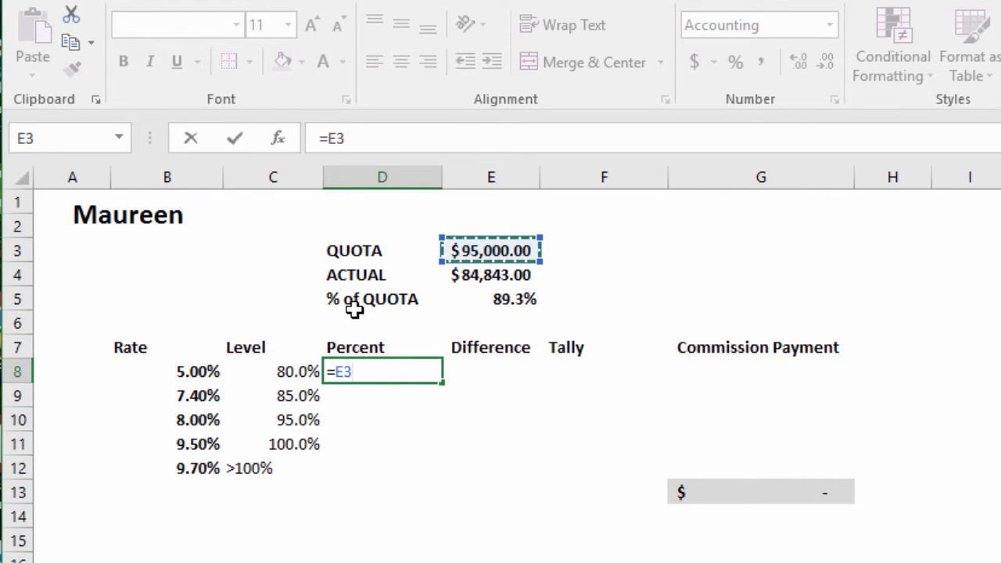
key("F4")
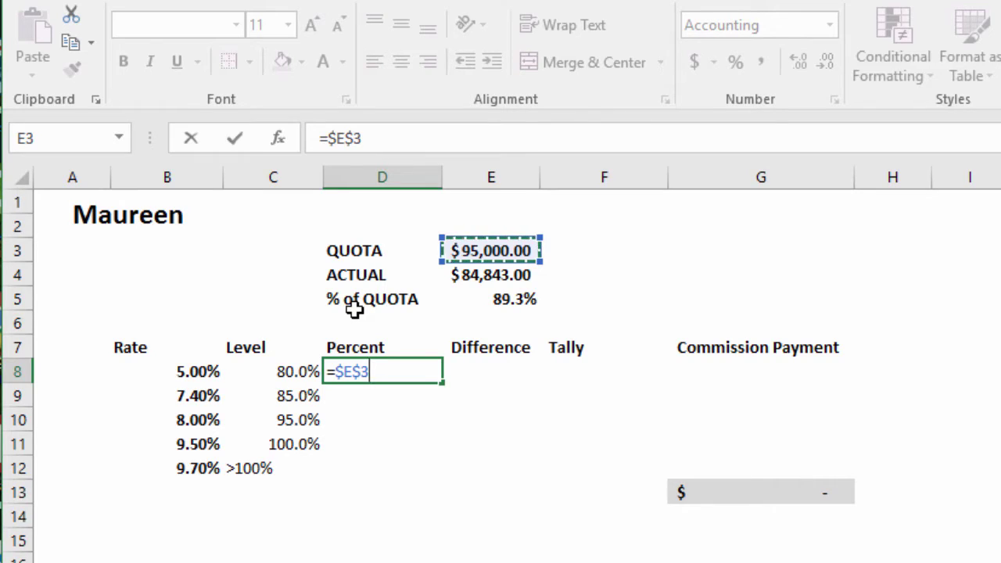
type("*")
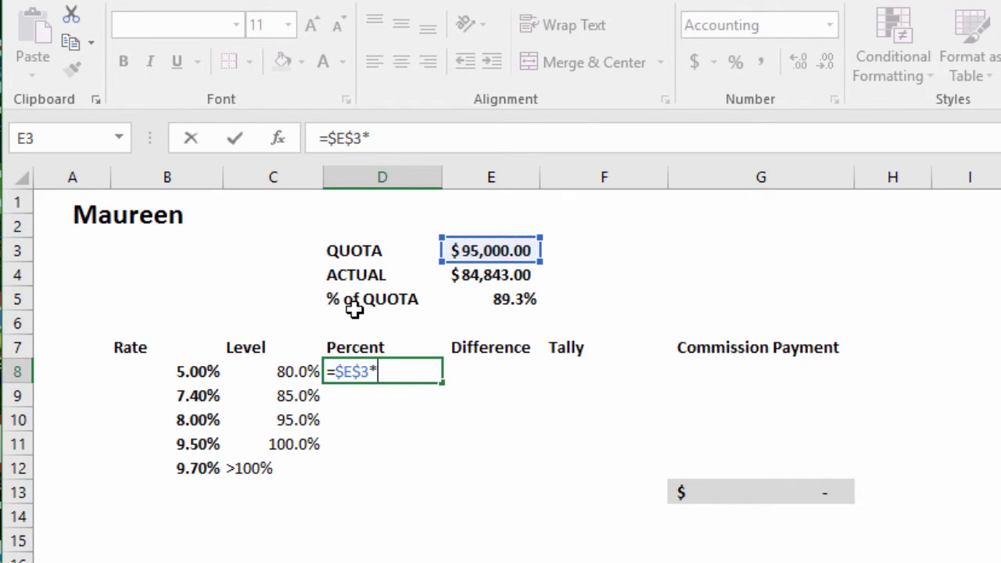
left_click(283, 374)
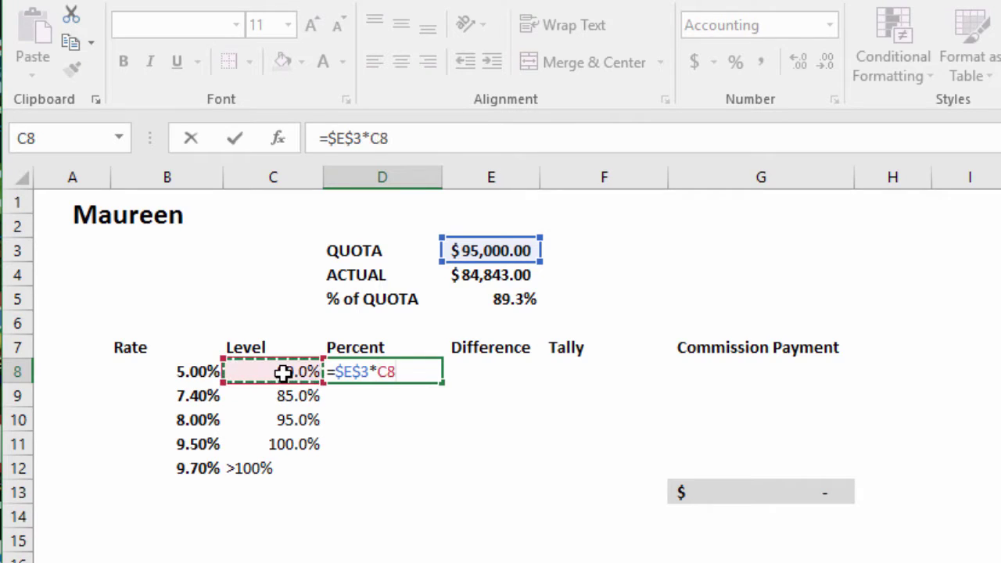
key("Return")
Fill the Percent formula down to D11, giving 80,750.00, 90,250.00 and 95,000.00.
left_click(370, 376)
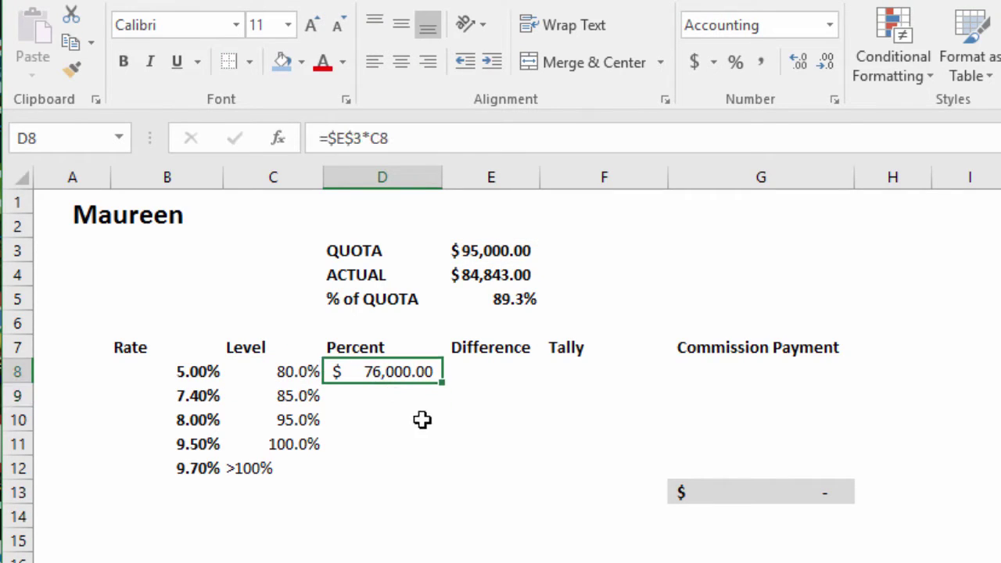
left_click_drag(441, 385, 421, 454)
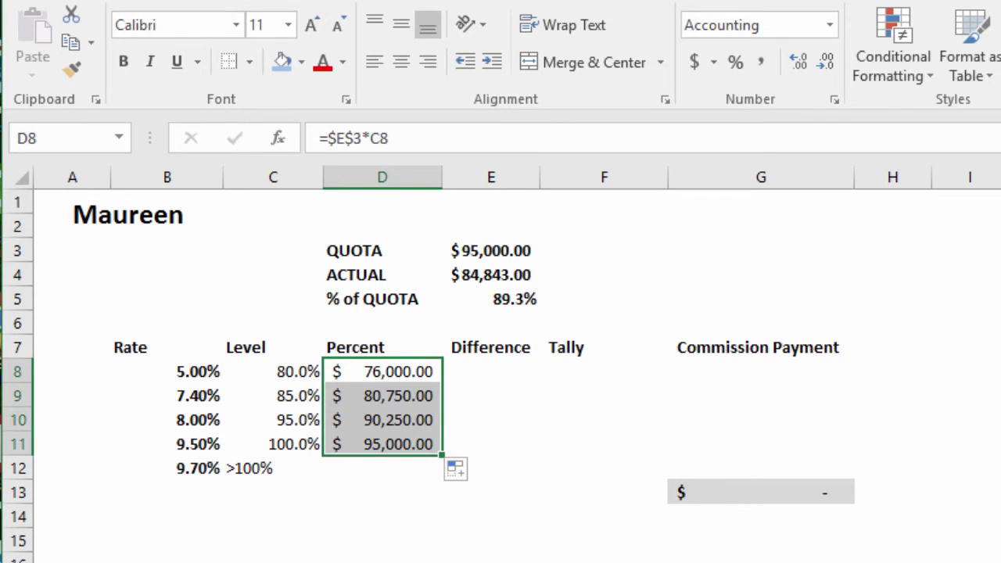
left_click(421, 446)
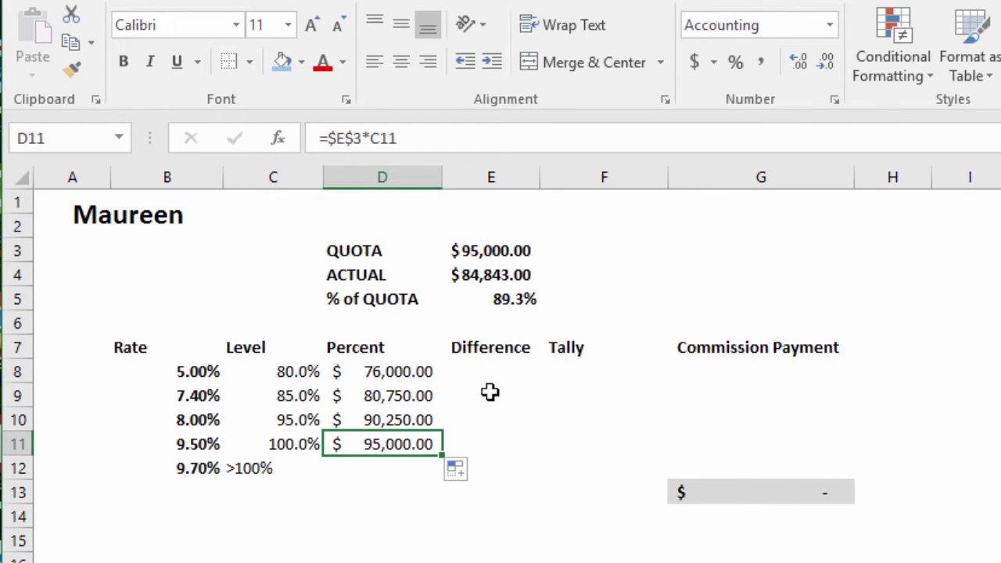
left_click(469, 378)
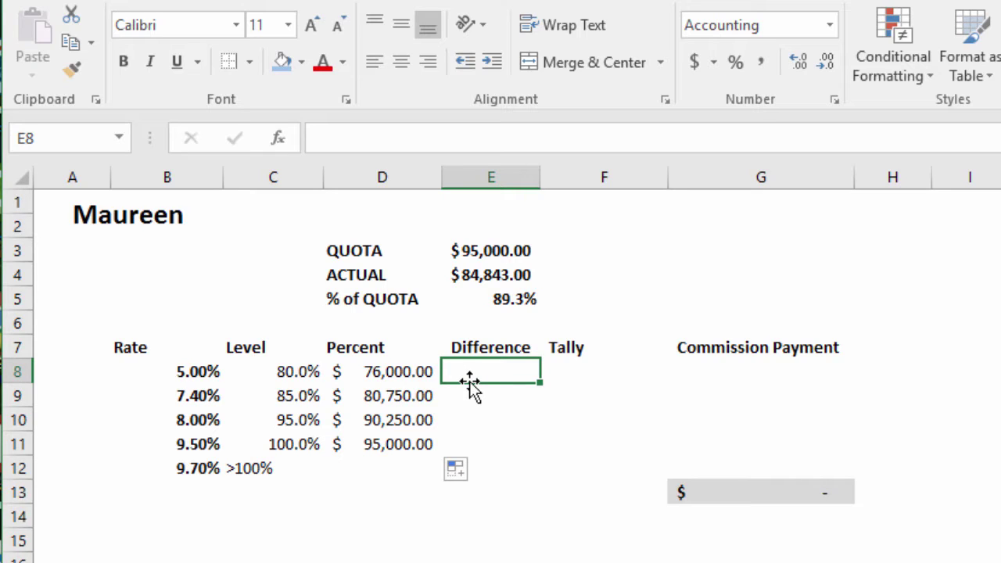
Set the first Difference cell E8 to =D8, showing 76,000.00.
type("7600")
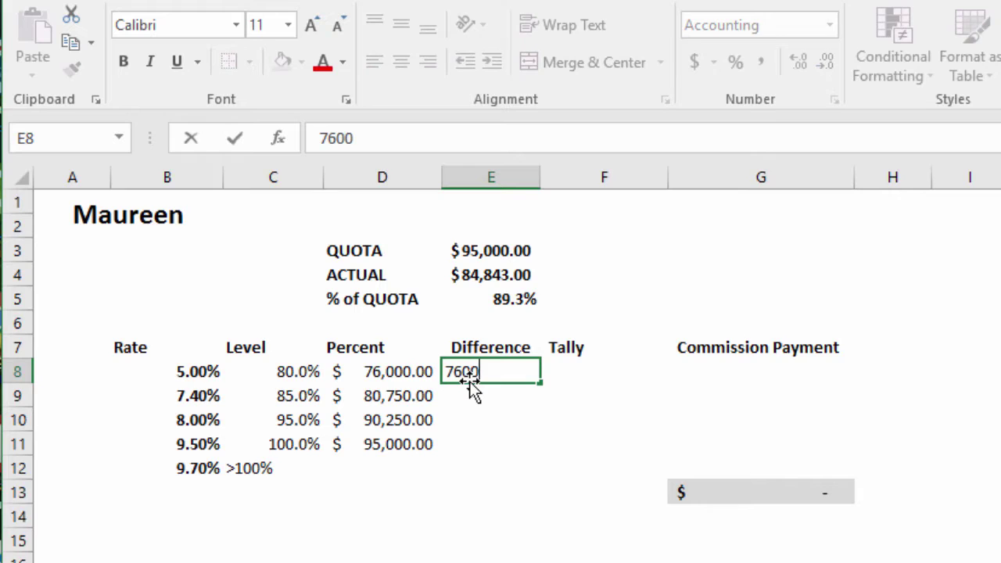
key("Escape")
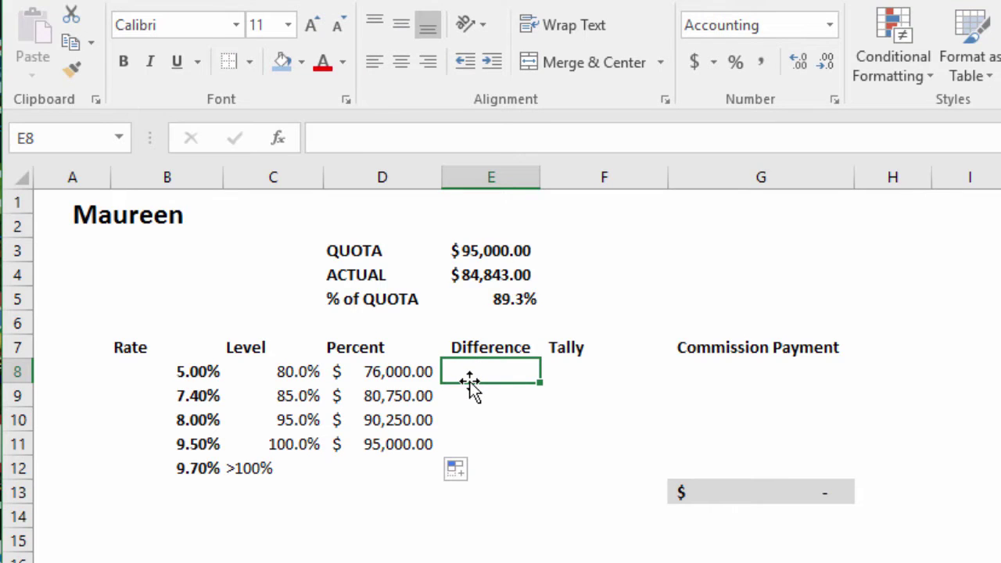
type("=")
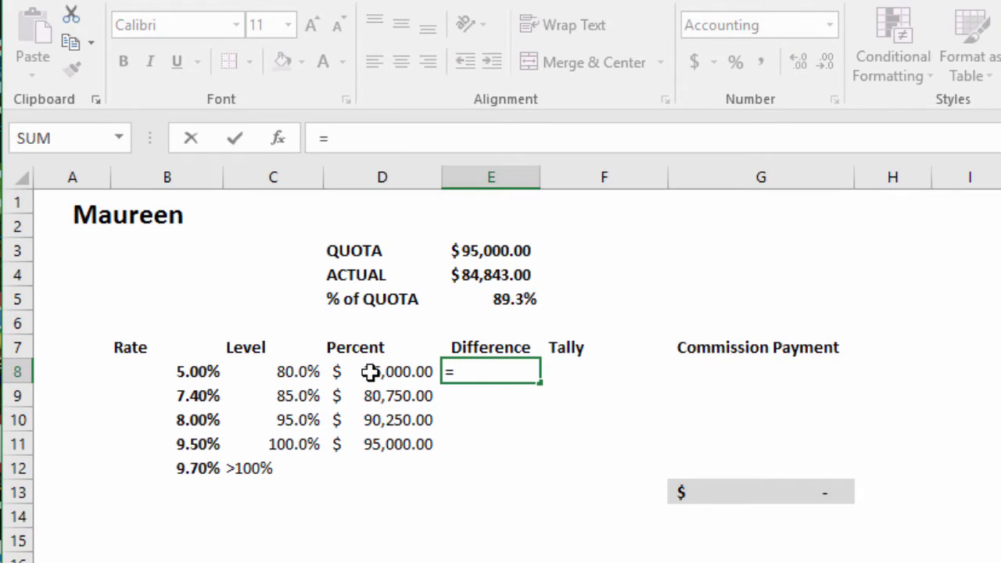
left_click(341, 373)
key("Return")
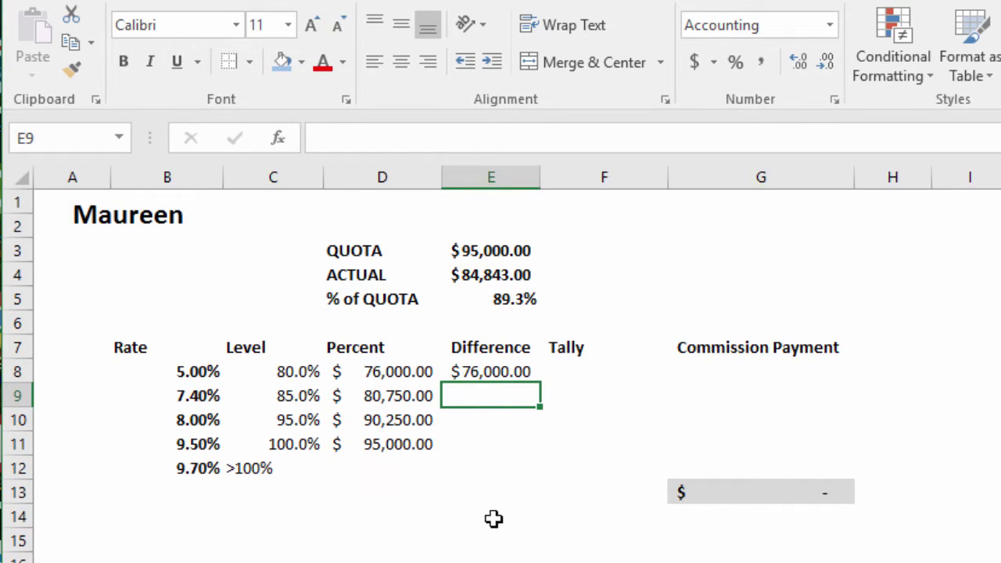
Set Difference E9 to =D9-E8, giving 4,750.00.
type("=")
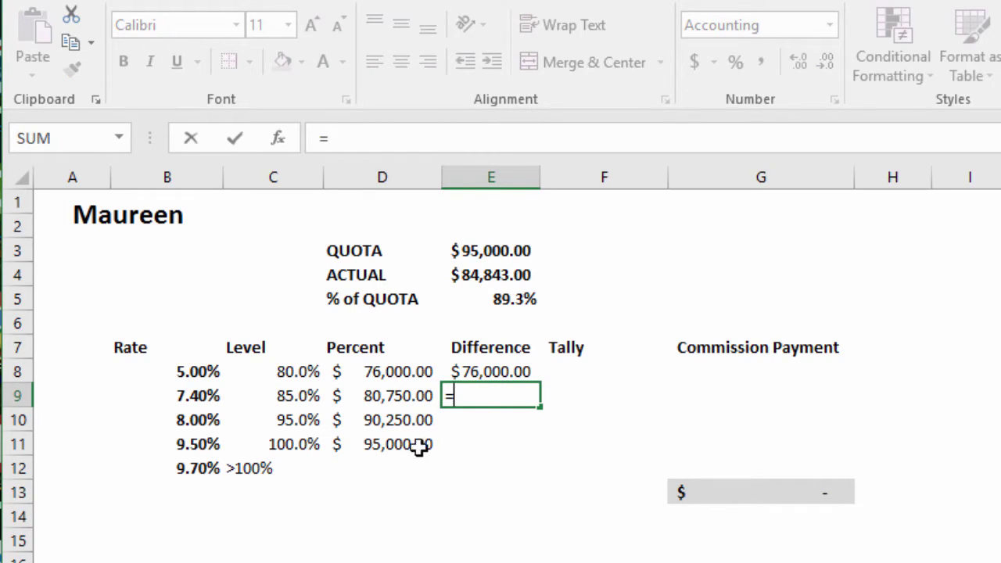
left_click(389, 397)
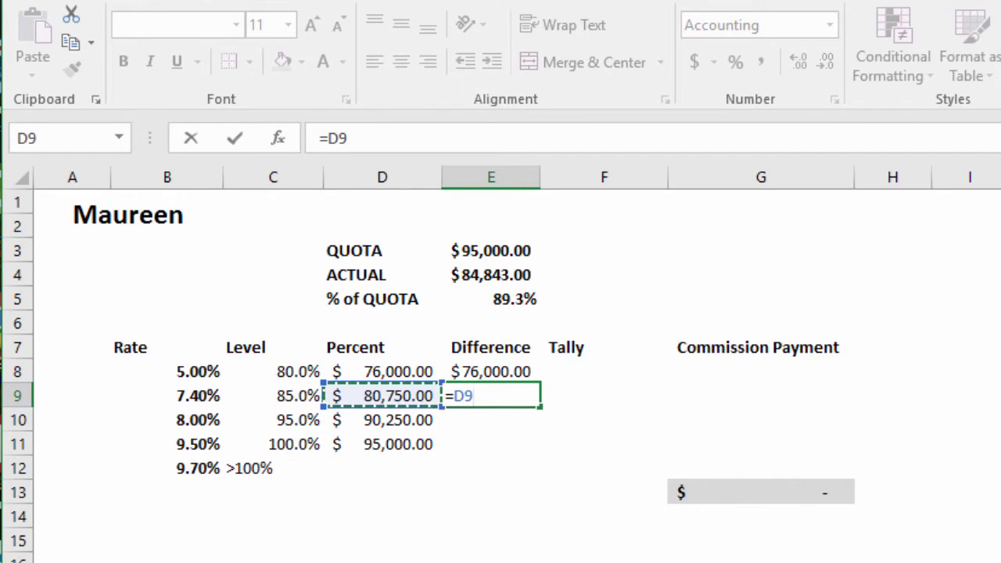
type("-")
left_click(512, 367)
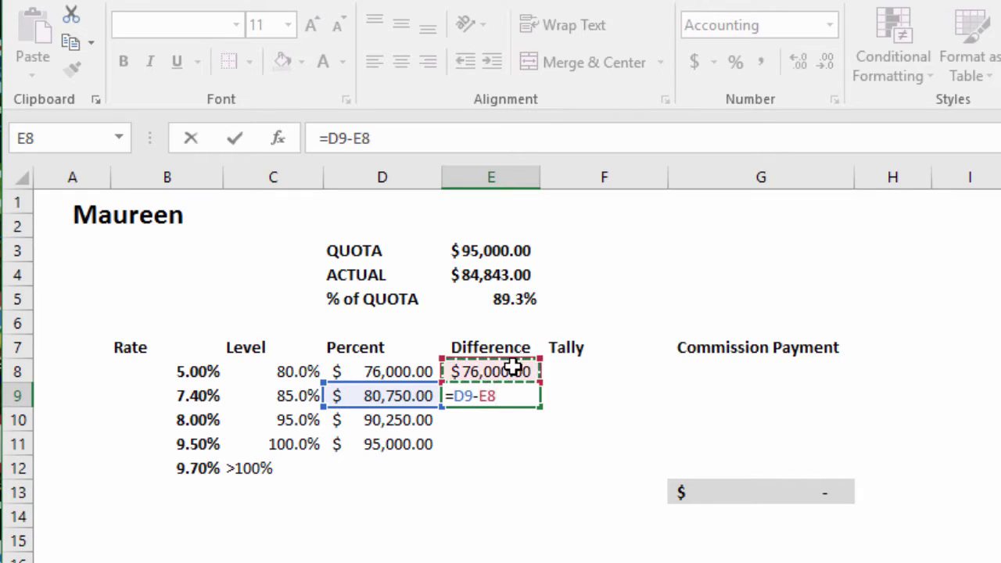
key("Return")
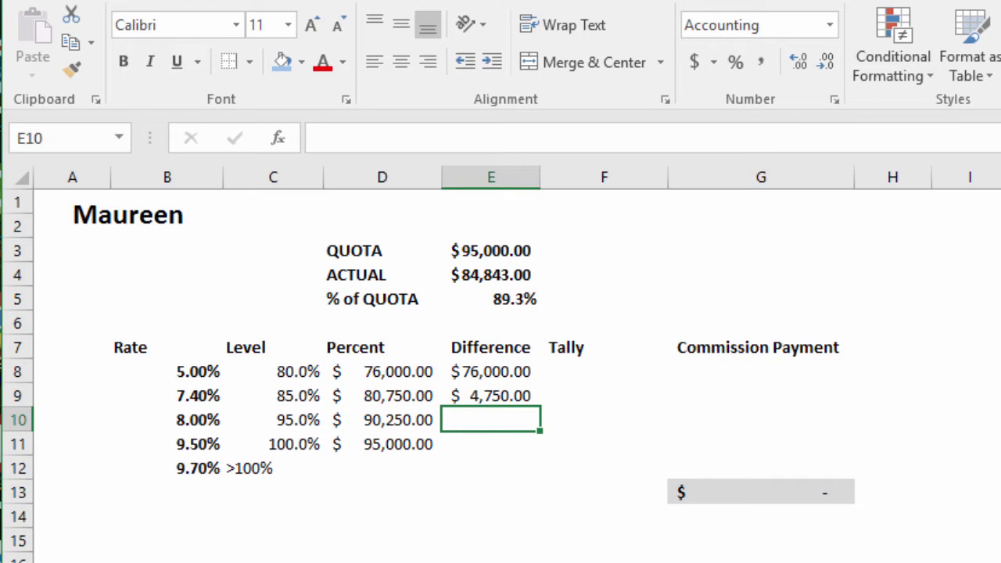
Set Difference E10 to =D10-E9-E8, giving 9,500.00.
type("=")
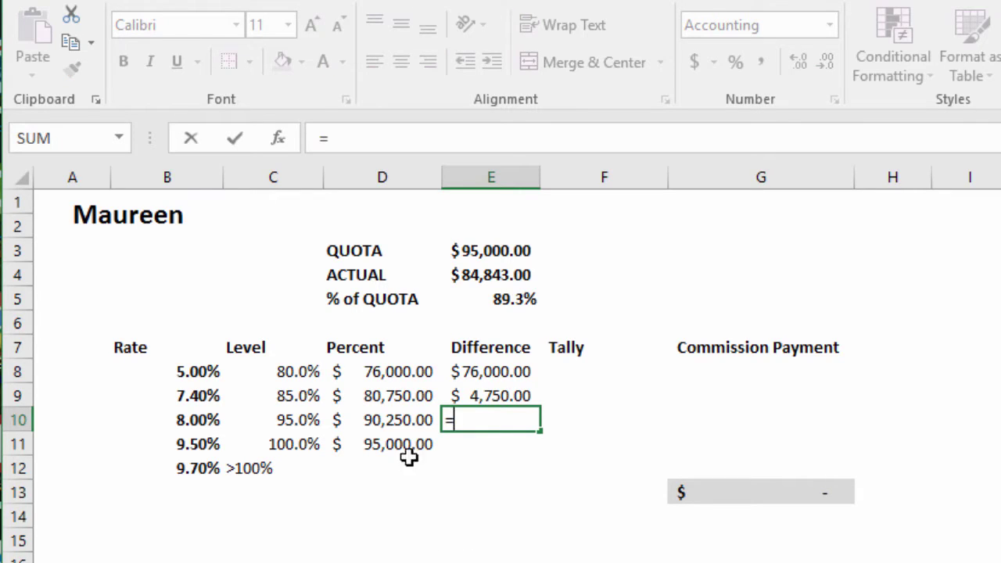
left_click(399, 420)
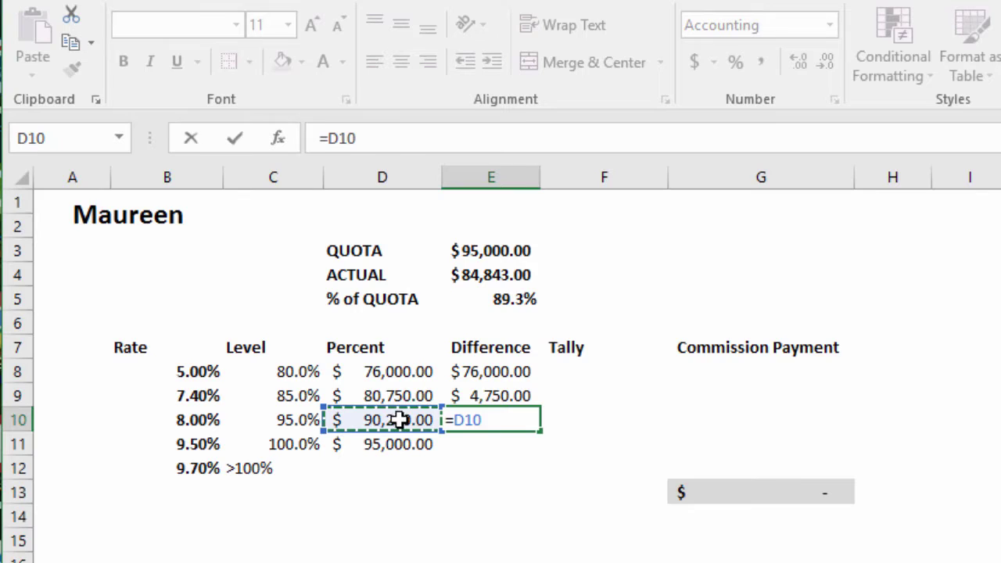
type("-")
left_click(510, 396)
type("-")
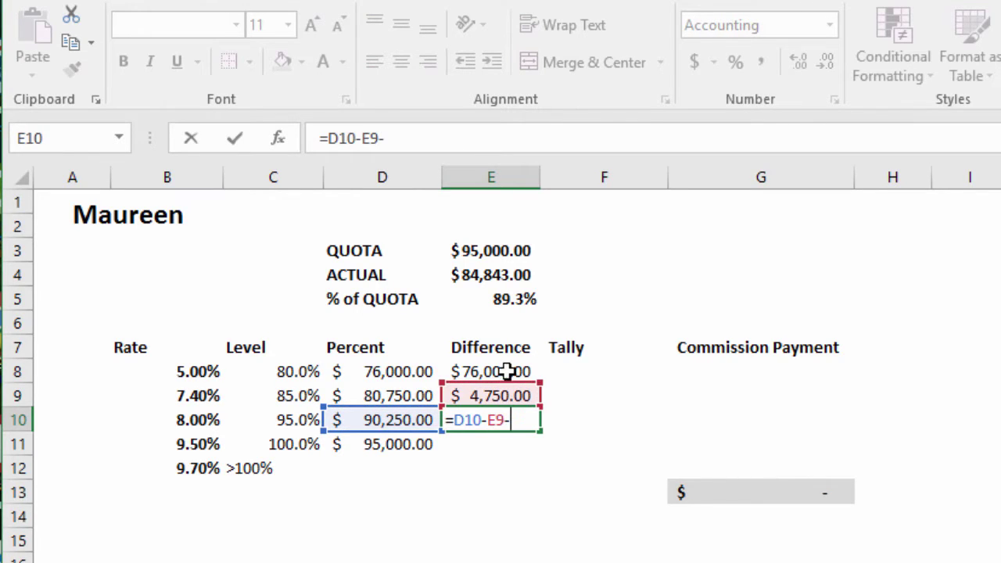
left_click(509, 373)
key("Return")
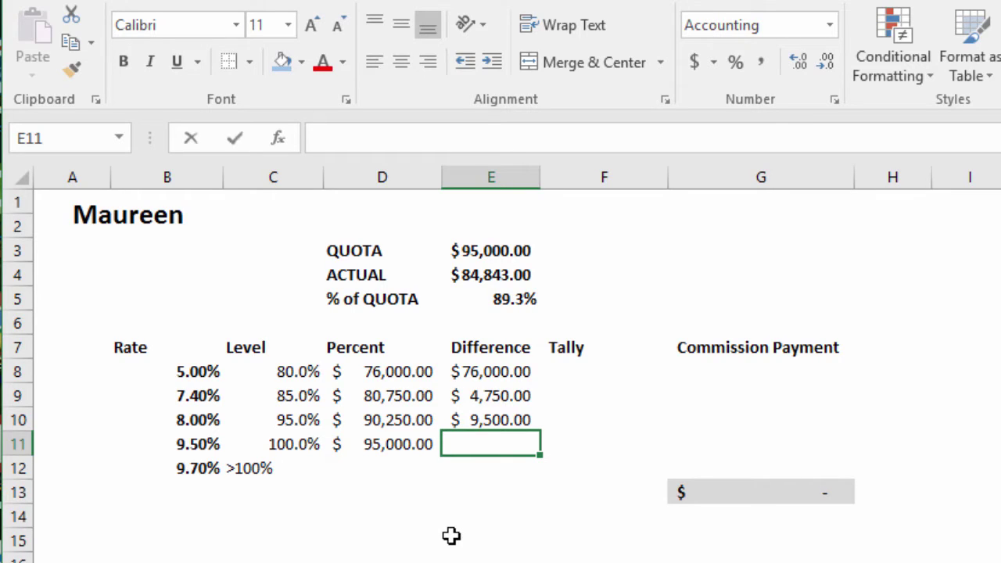
Set Difference E11 to =D11-E10-E9-E8, giving 4,750.00.
type("=")
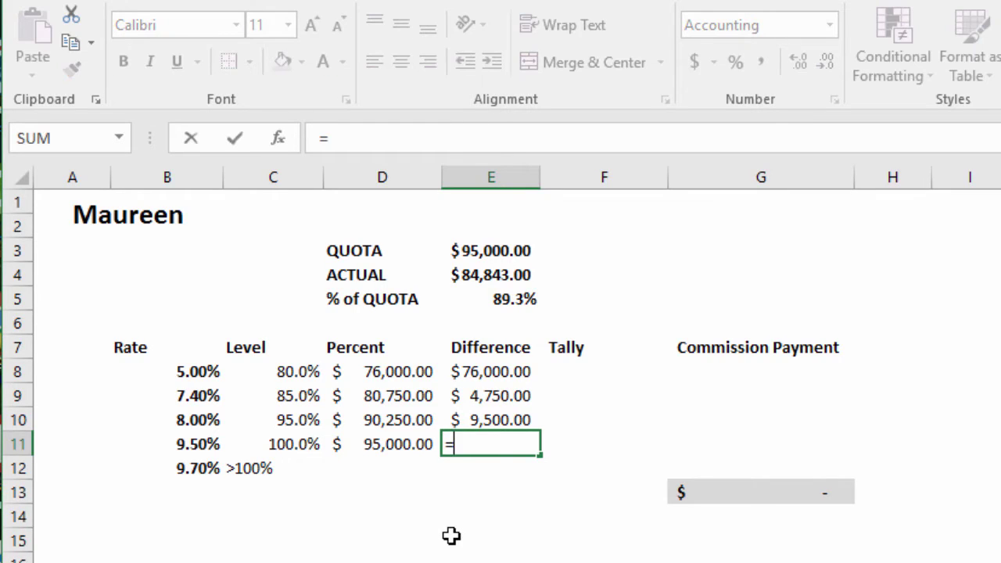
left_click(397, 444)
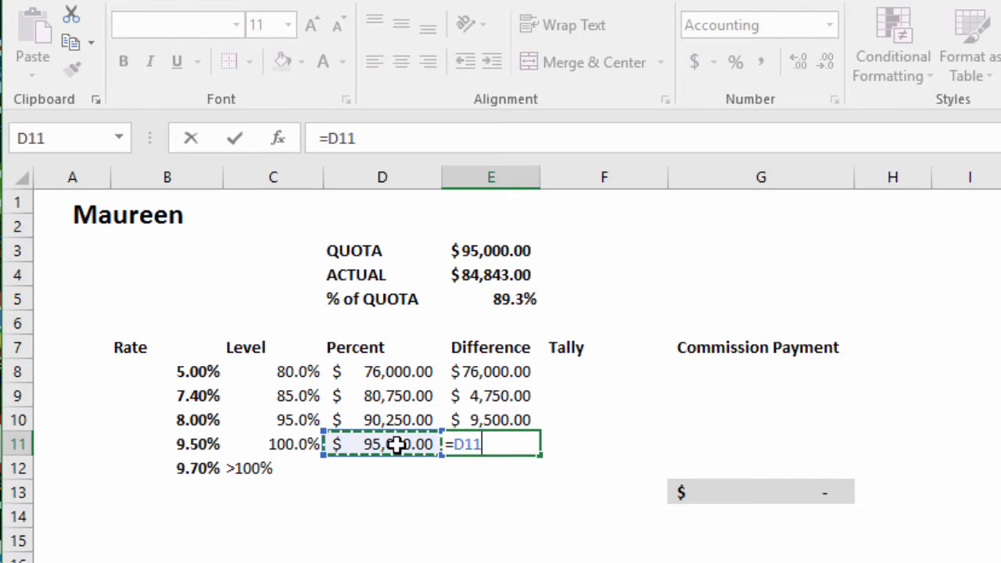
type("-")
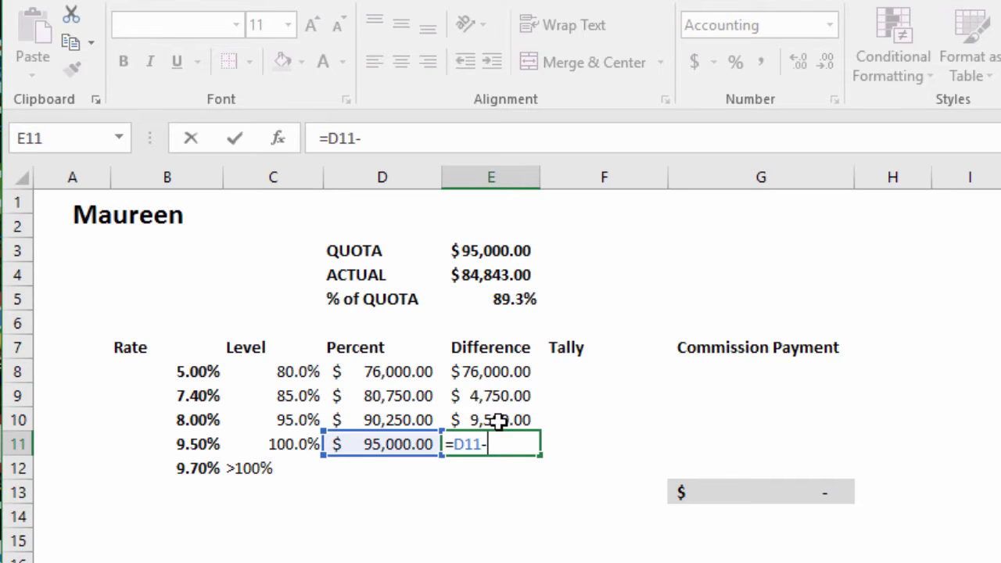
left_click(497, 421)
type("-")
left_click(496, 395)
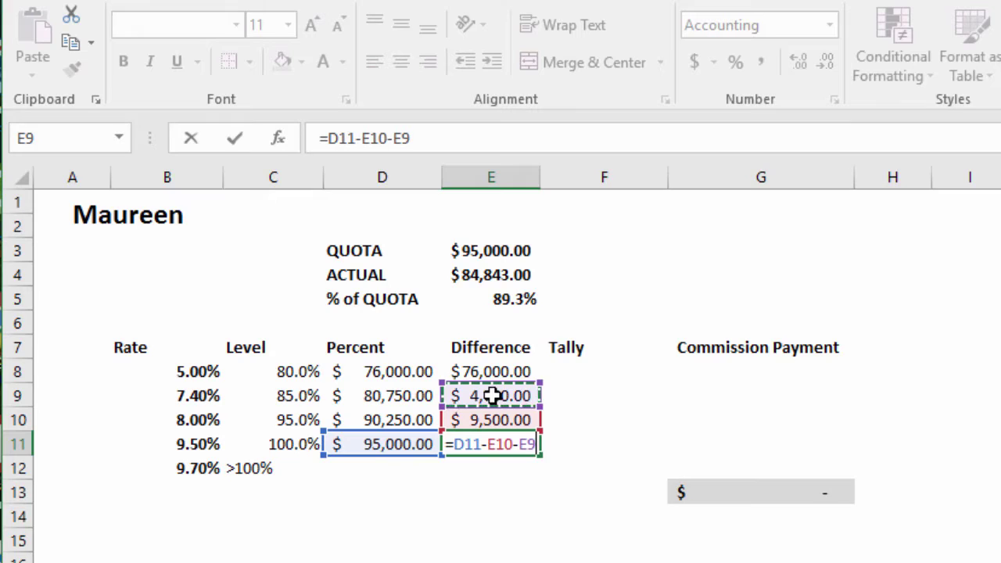
type("-")
left_click(496, 374)
key("Return")
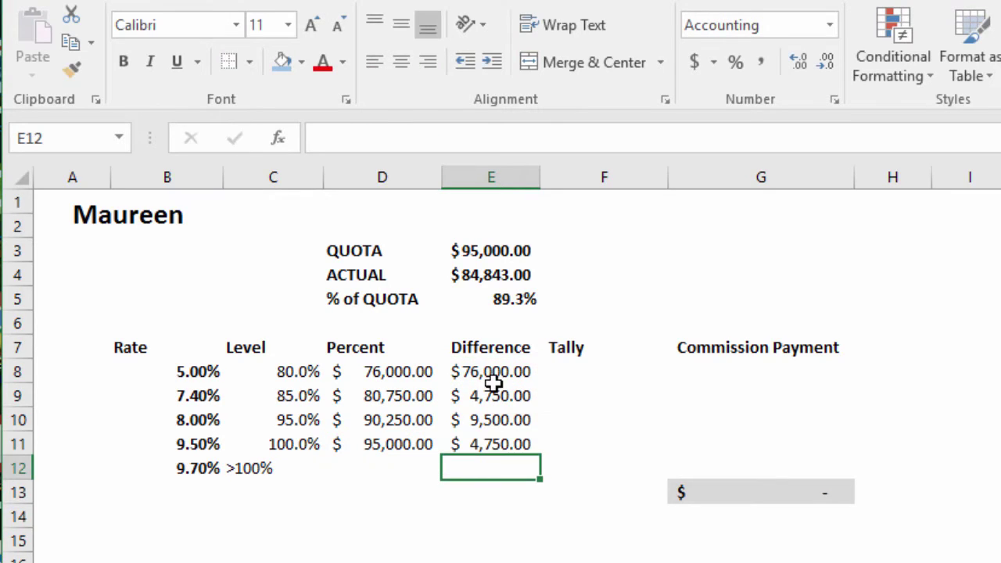
Enter =IF(E4>D8,E8,E4) in Tally cell F8, returning $76,000.00.
left_click(579, 376)
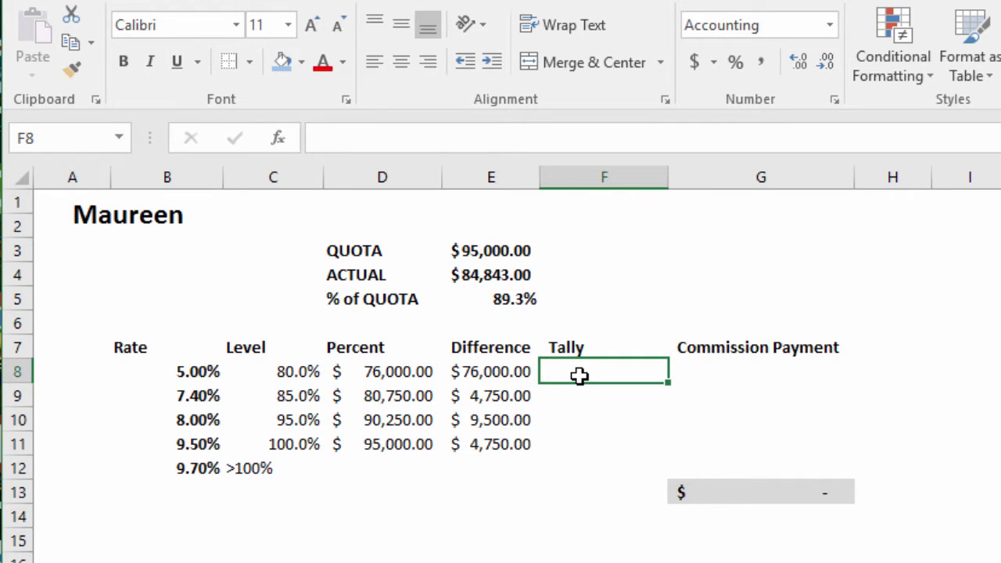
type("=")
key("Escape")
type("=if(")
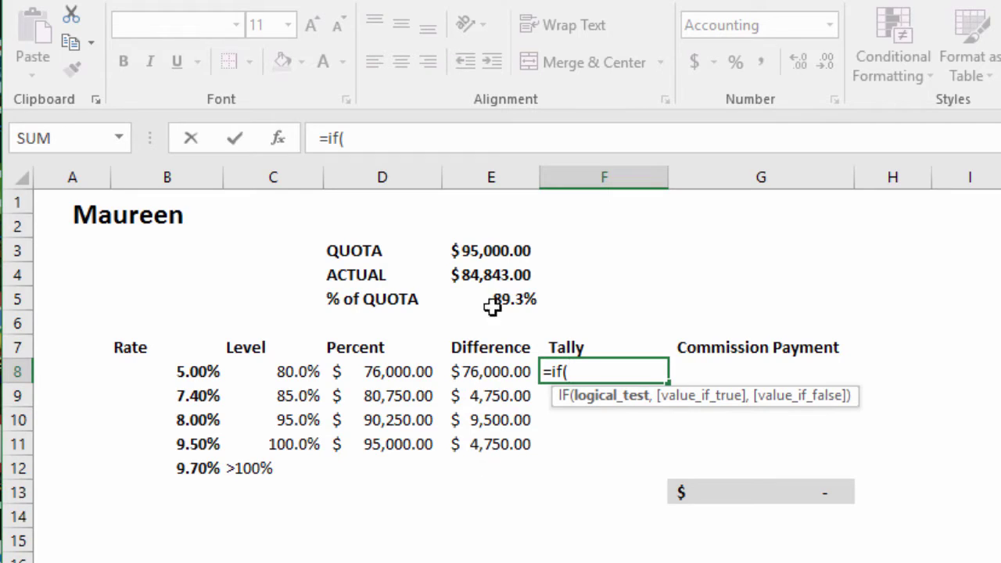
left_click(489, 277)
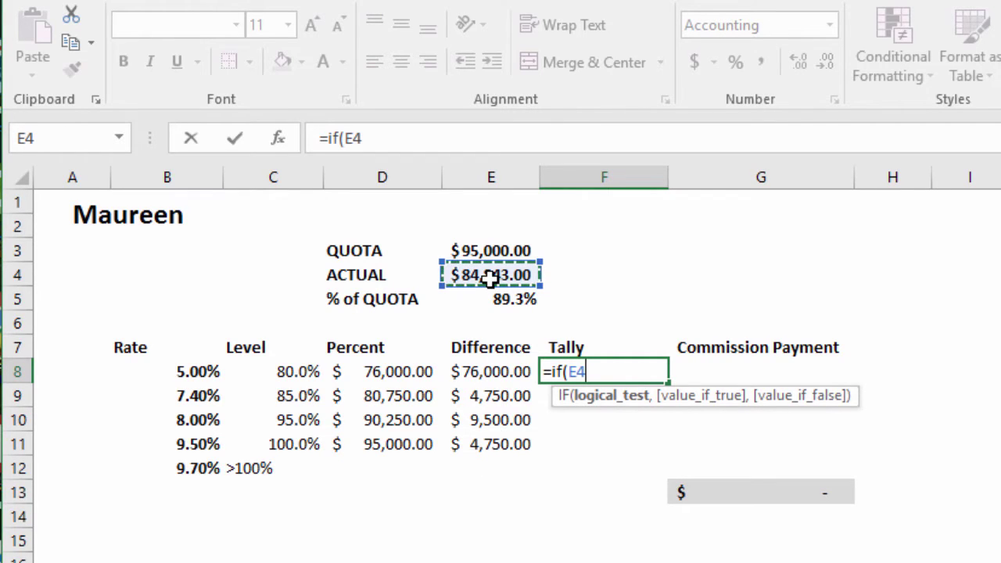
type(">")
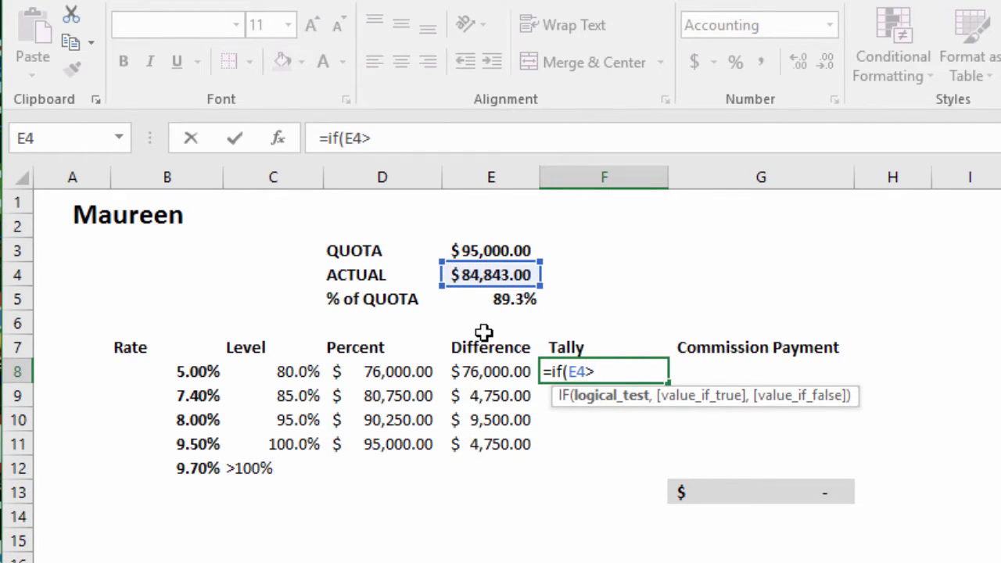
left_click(404, 374)
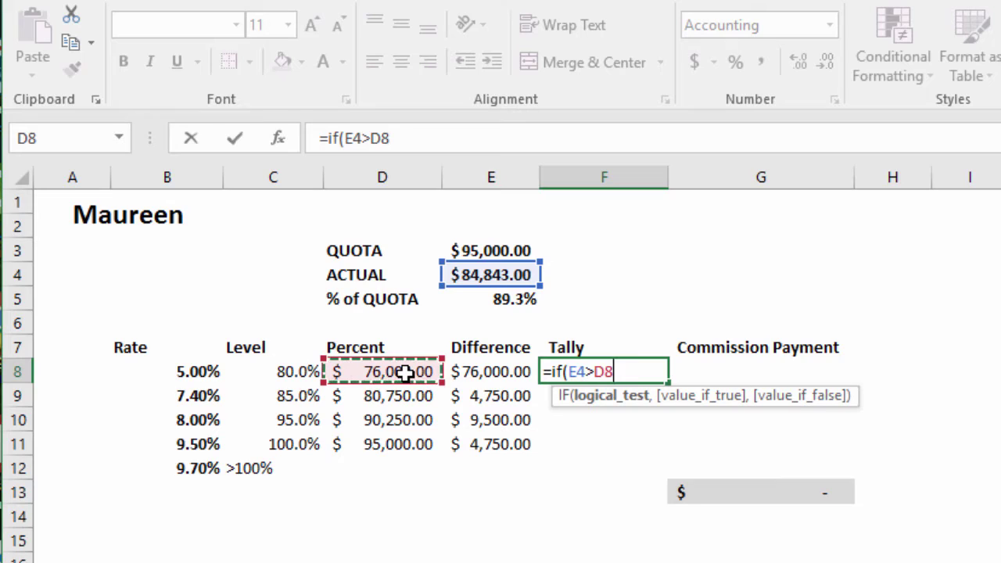
type(",")
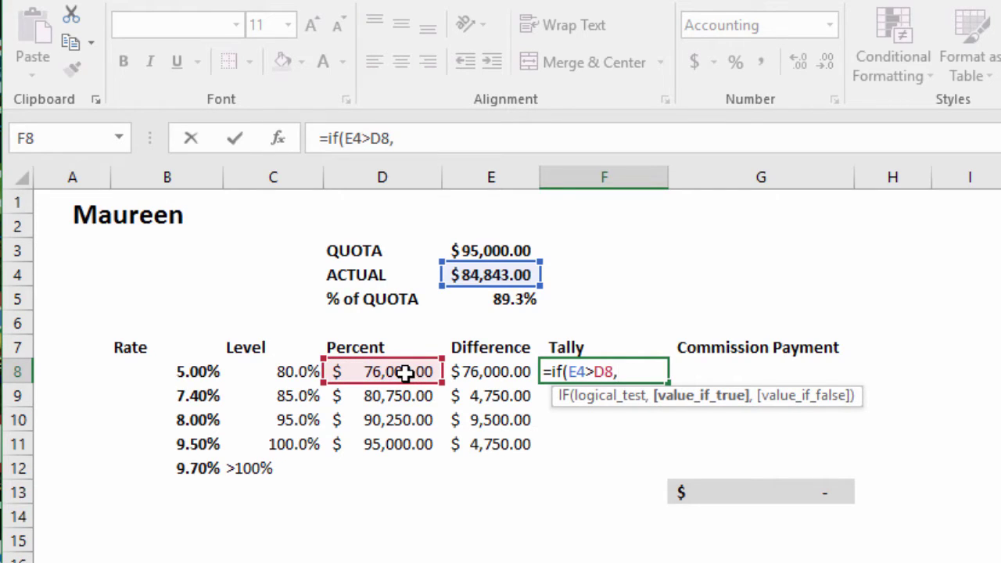
left_click(490, 374)
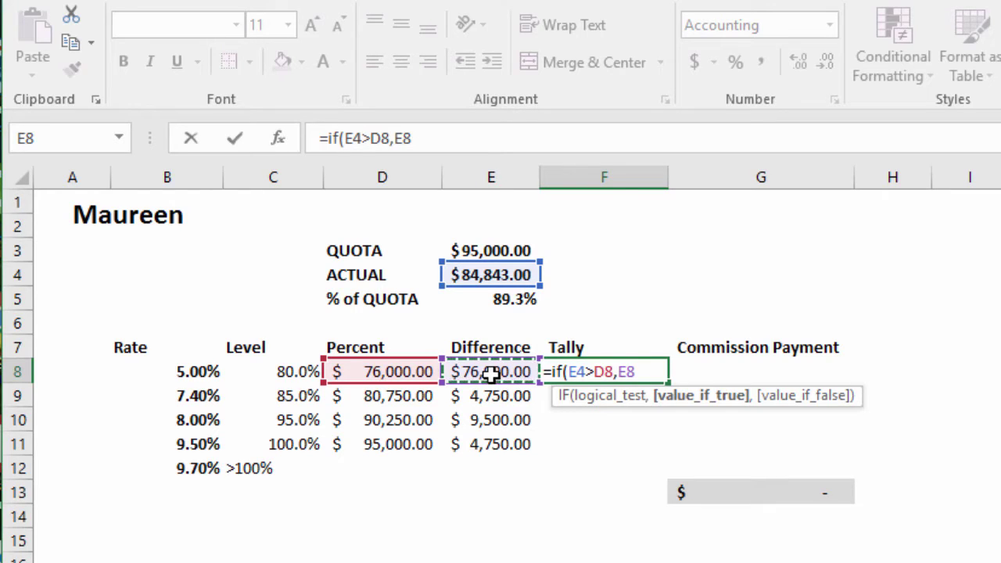
type(",")
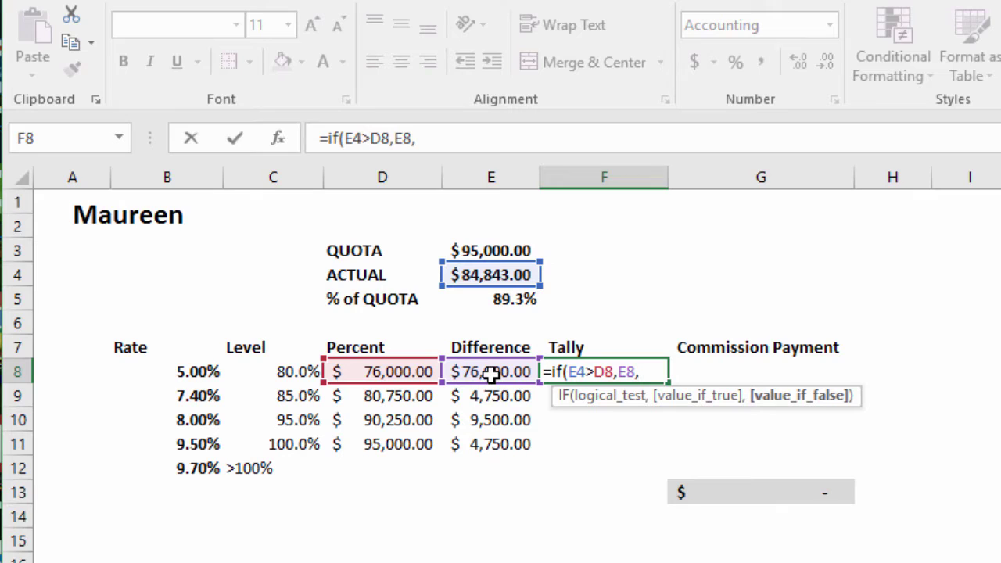
left_click(498, 276)
key("Return")
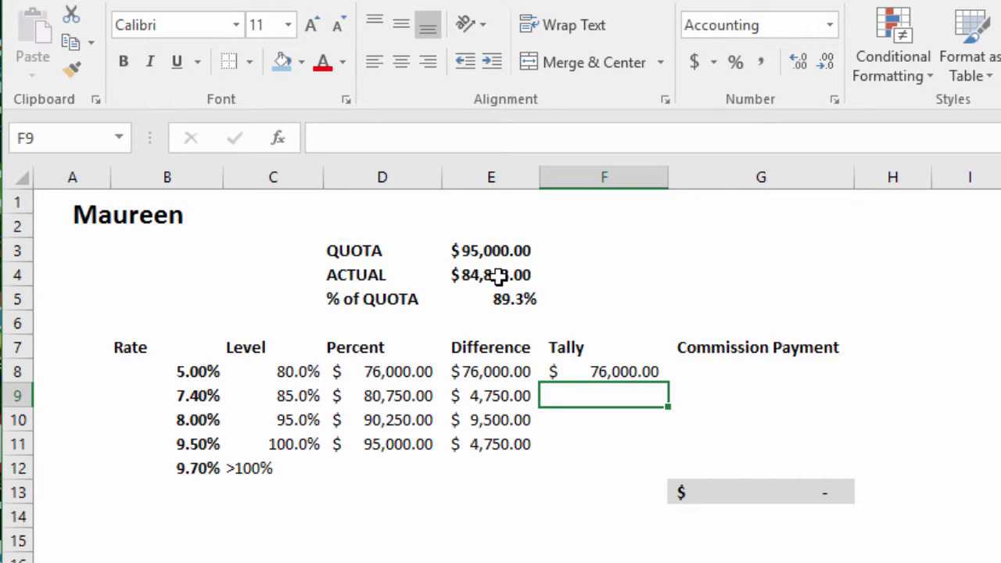
Enter =IF(E4>D9,E9,E4-F8) in Tally cell F9, returning $4,750.00.
type("=")
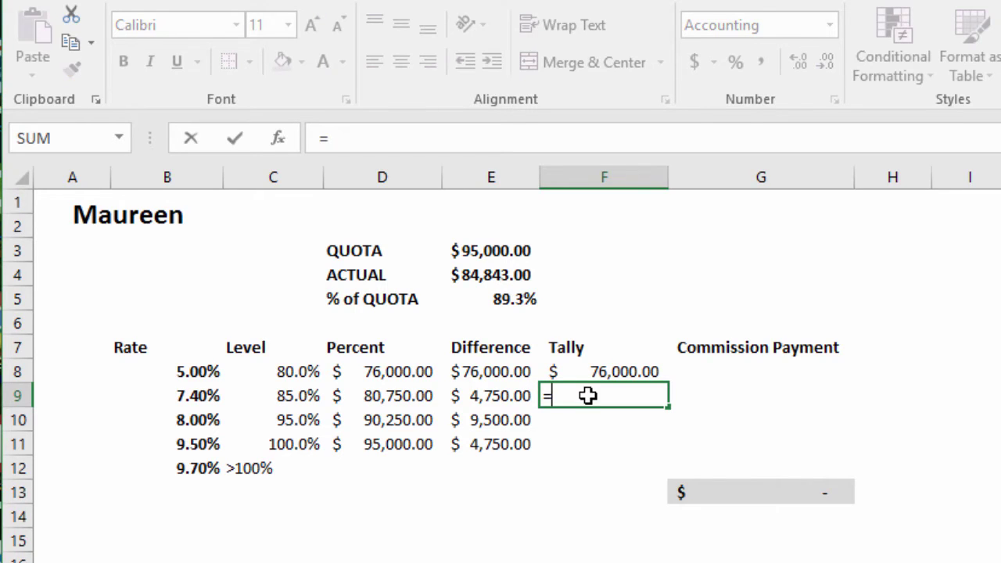
type("if(")
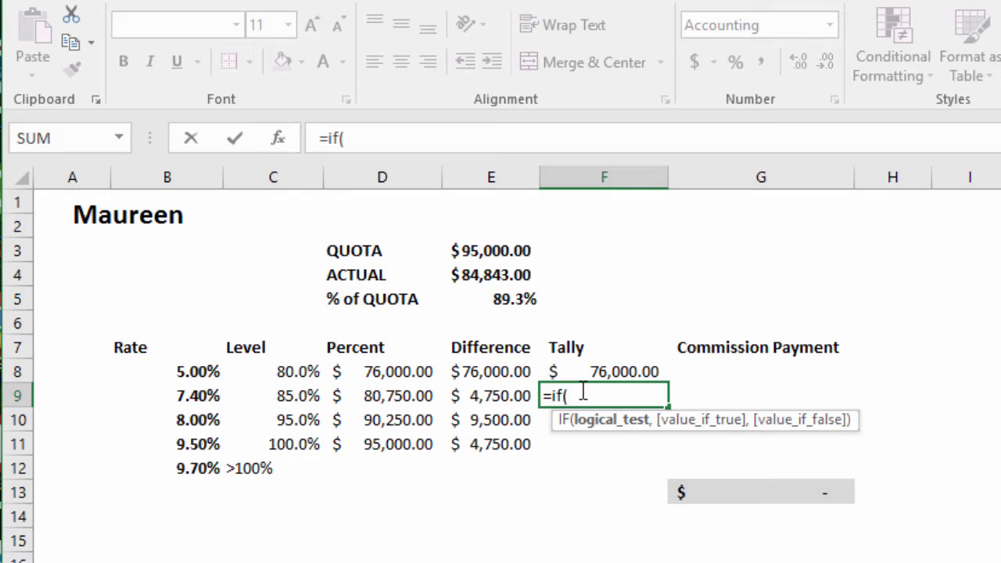
left_click(498, 272)
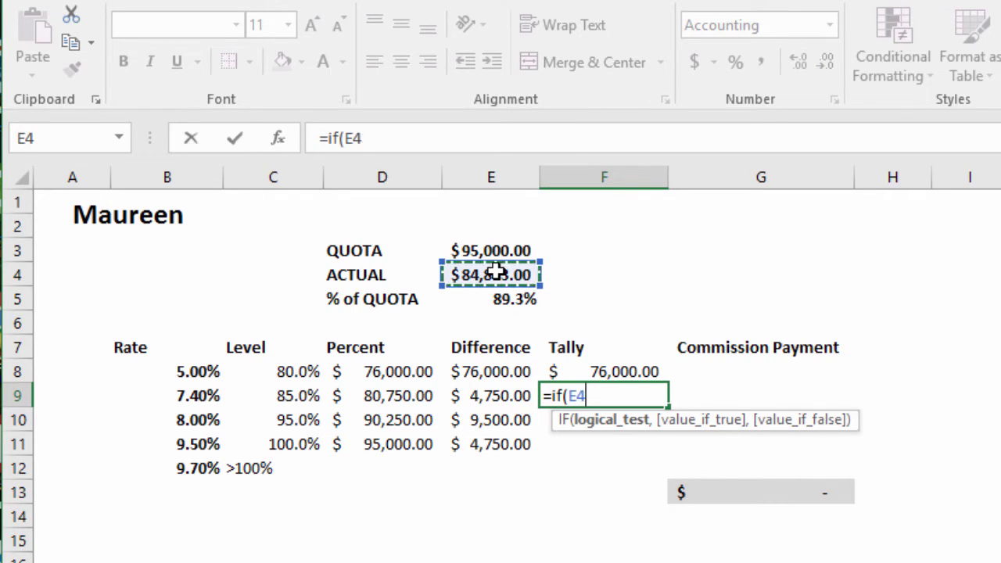
type(">")
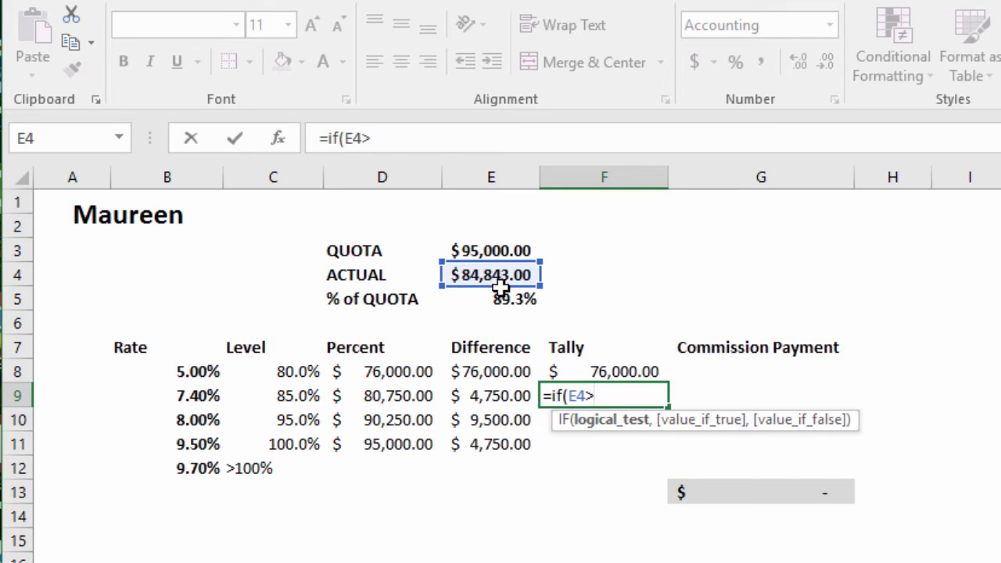
left_click(390, 397)
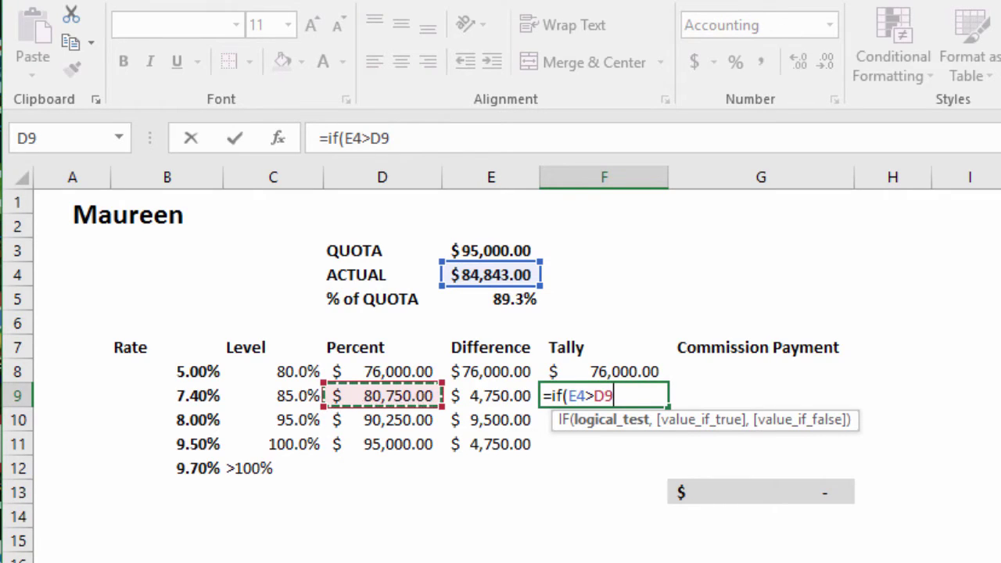
type(",")
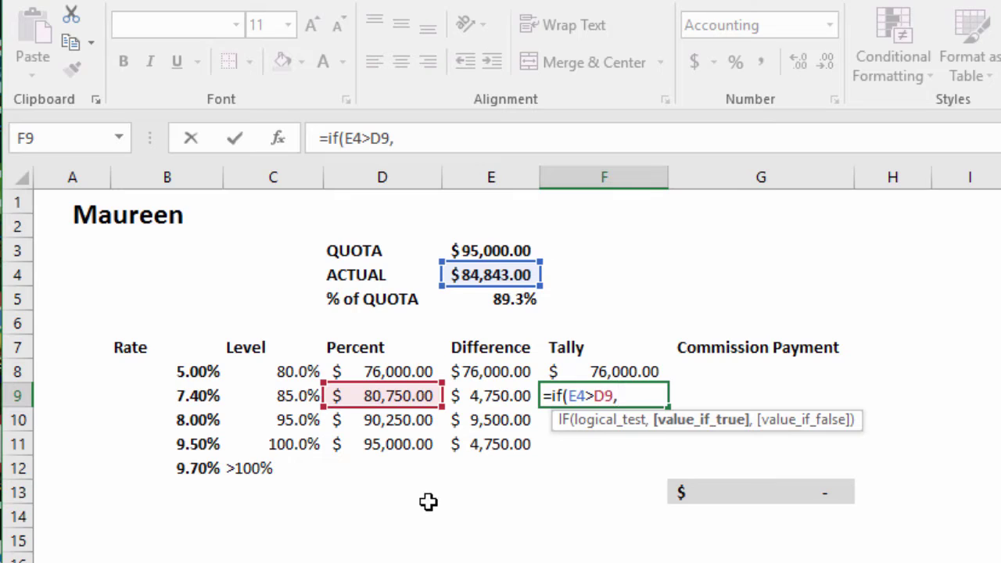
left_click(484, 395)
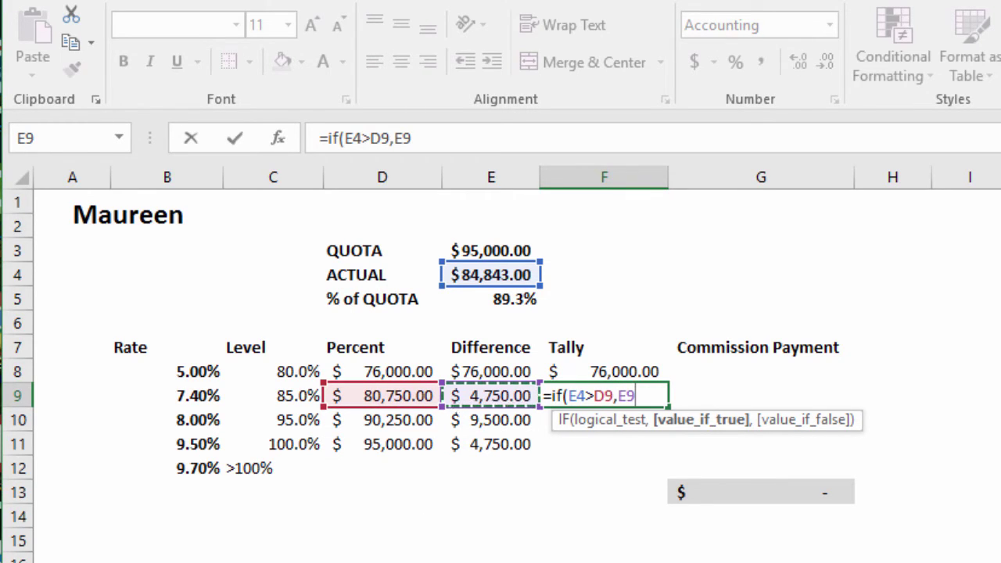
type(",")
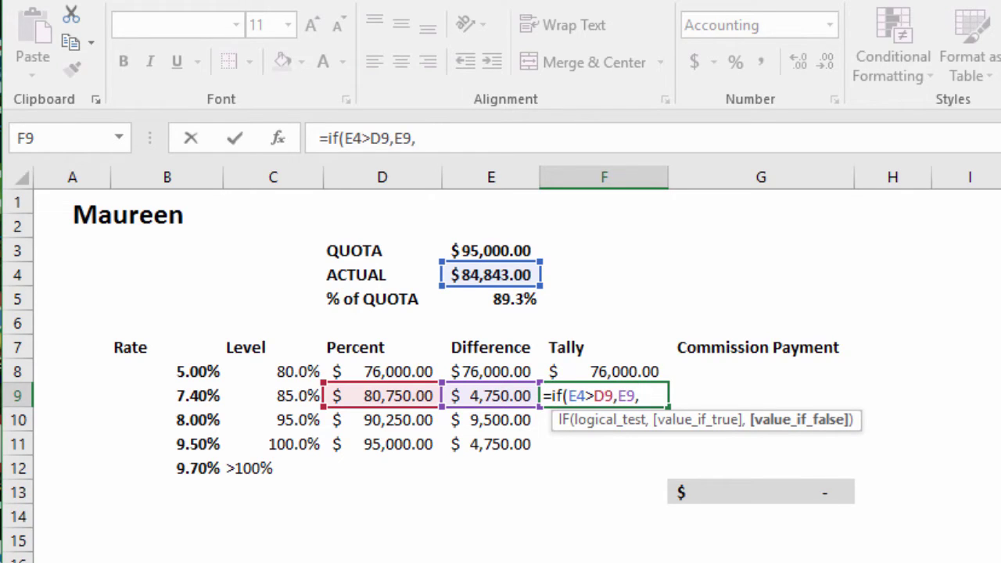
left_click(501, 274)
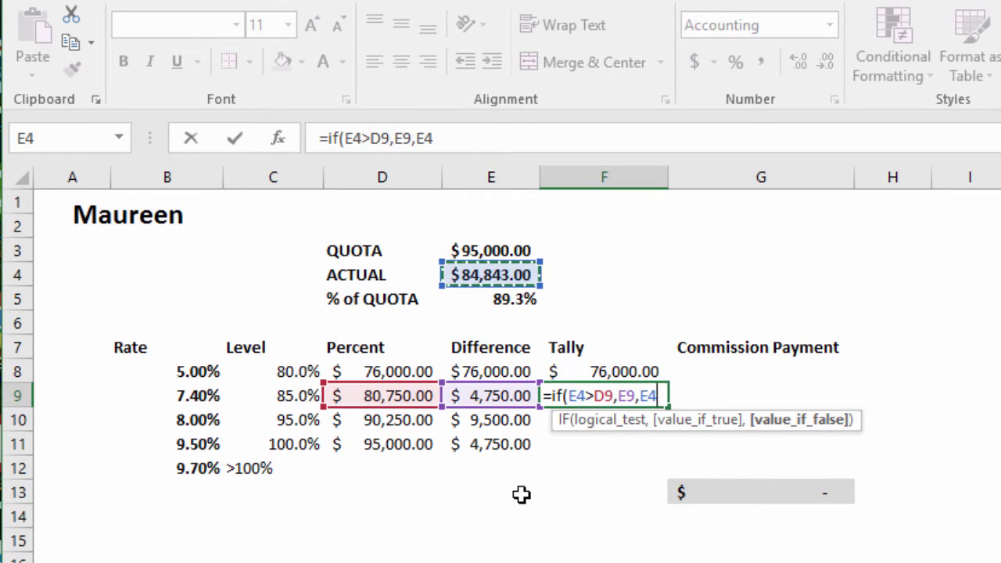
type("-")
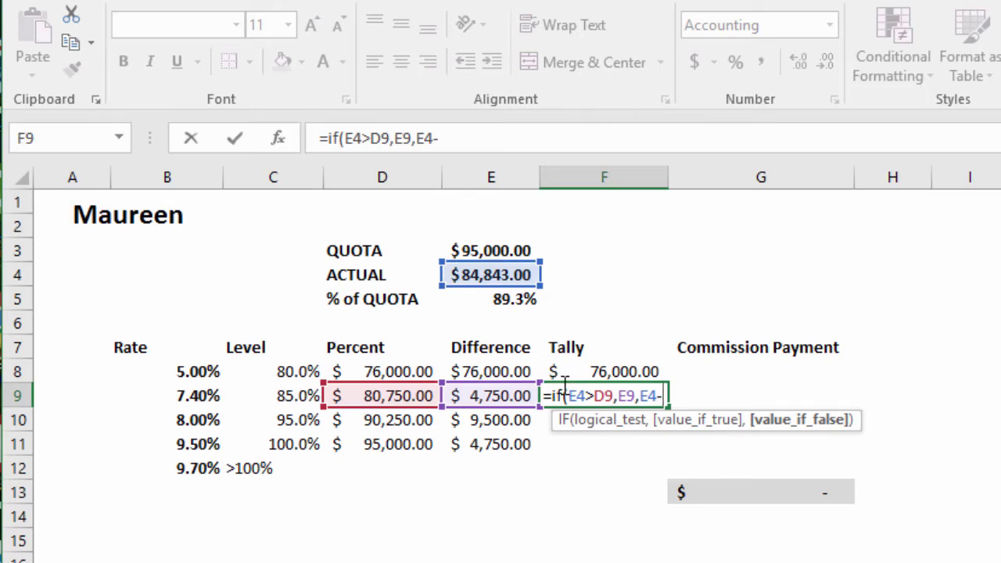
left_click(590, 369)
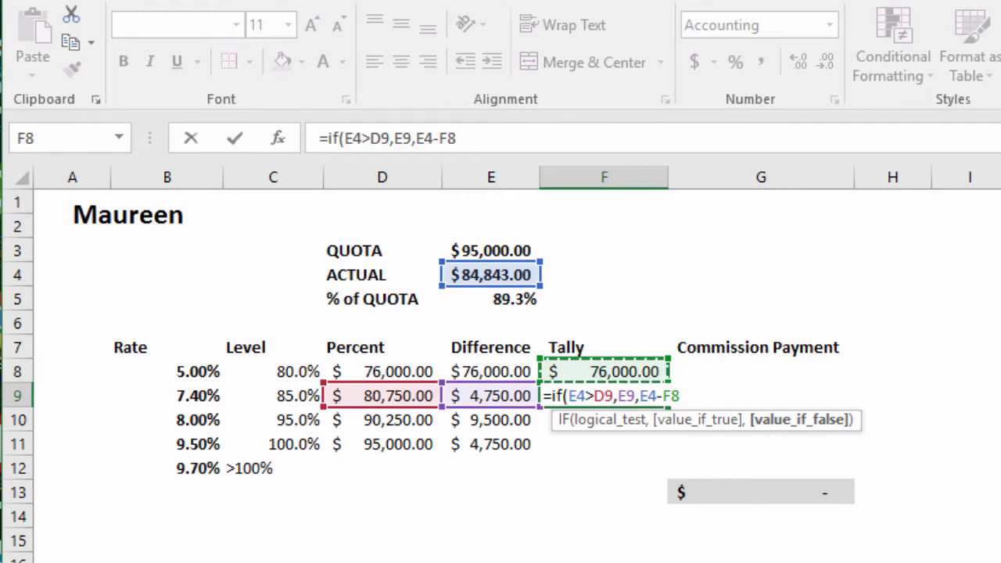
key("Return")
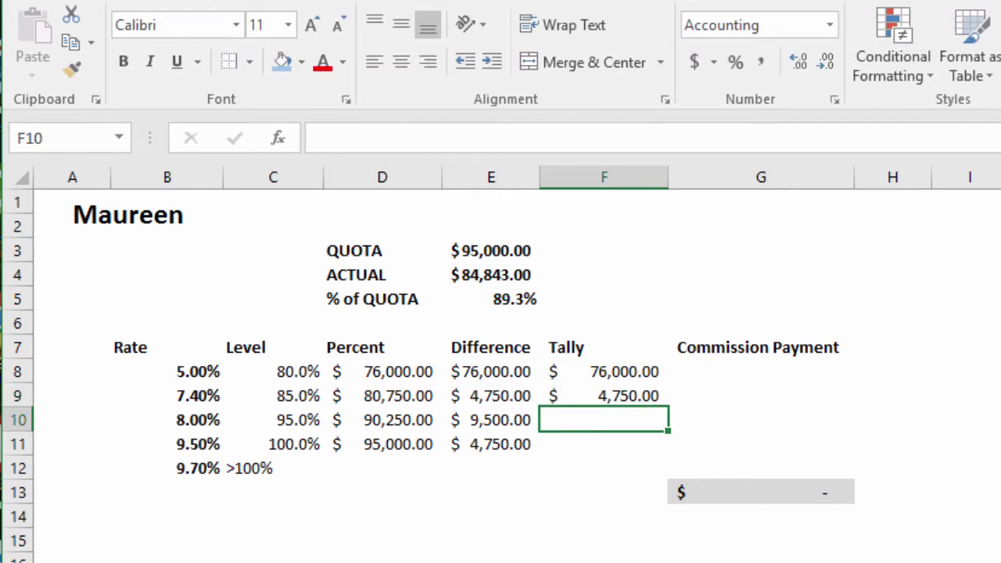
Enter =IF(E4>D10,E10,E4-F9-F8) in Tally cell F10, returning $4,093.00.
type("=if(")
left_click(494, 278)
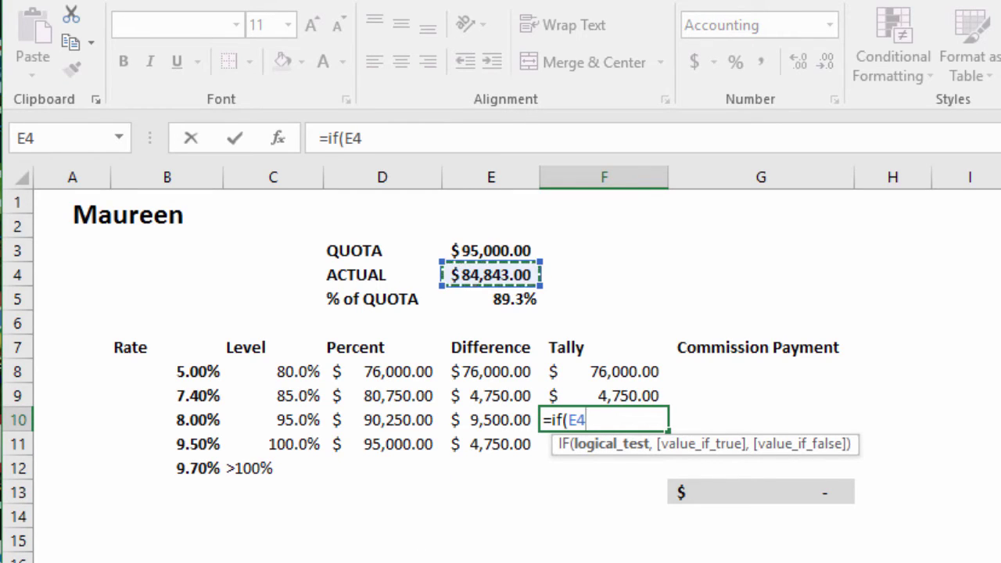
type(">")
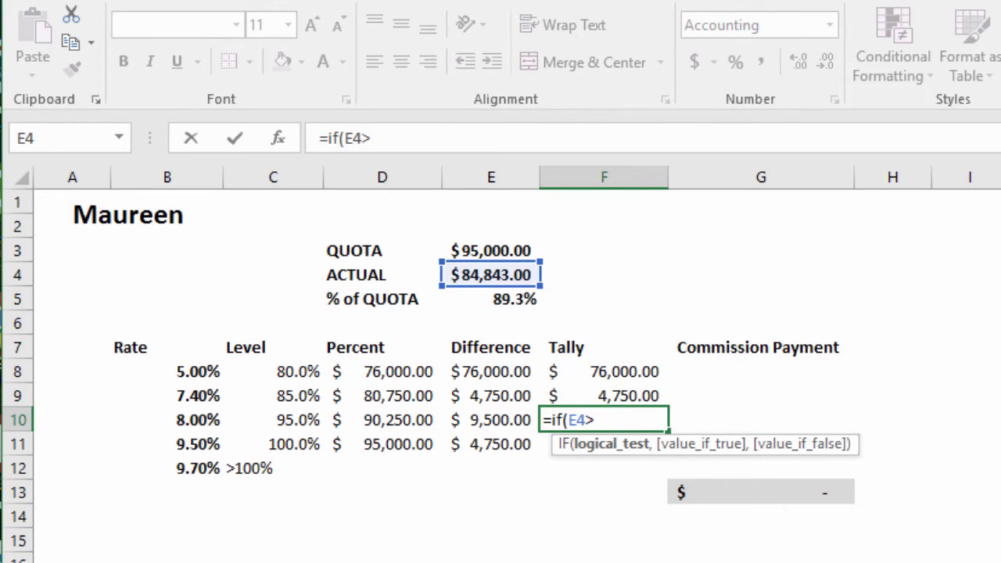
left_click(401, 420)
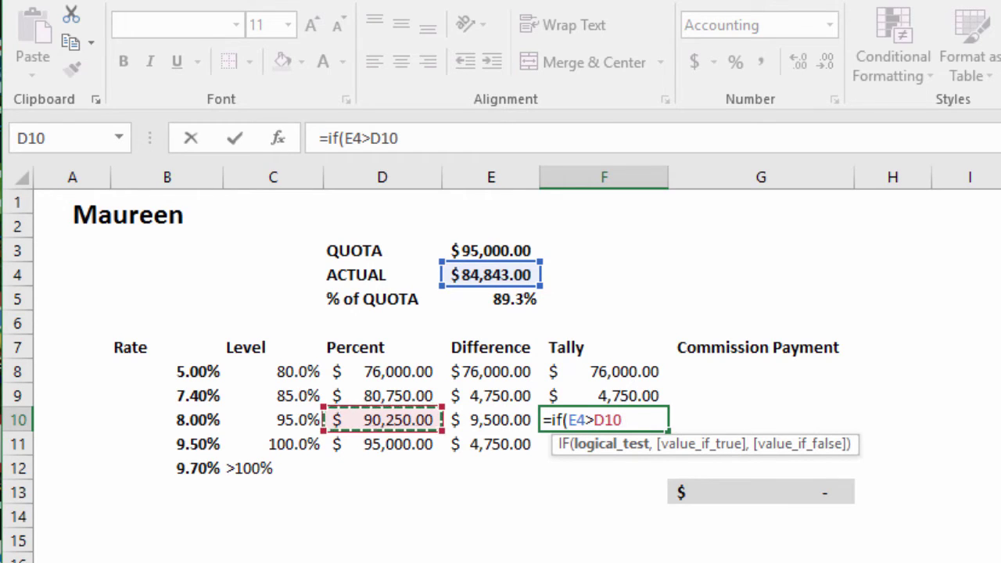
type(",")
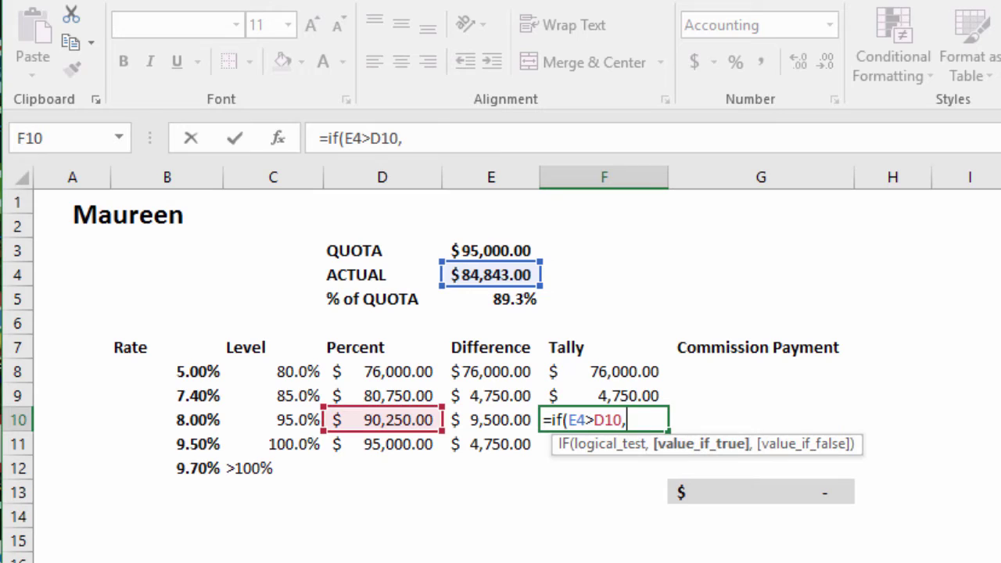
left_click(480, 420)
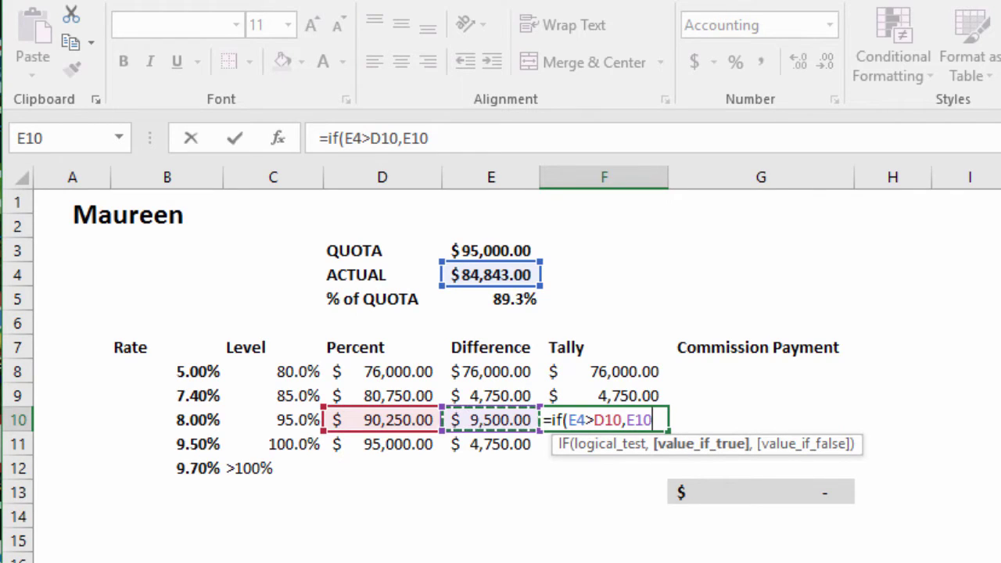
type(",")
left_click(477, 274)
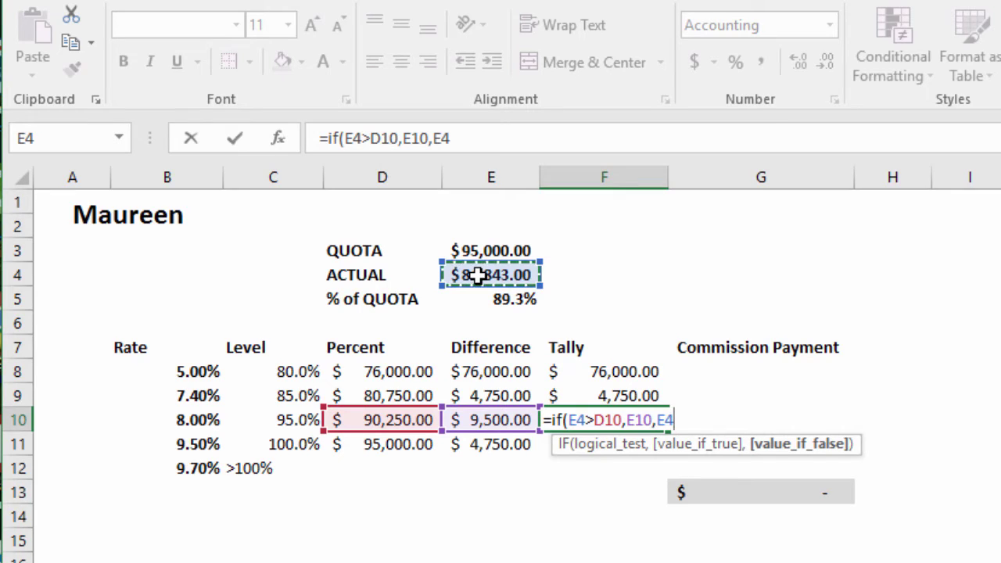
type("-")
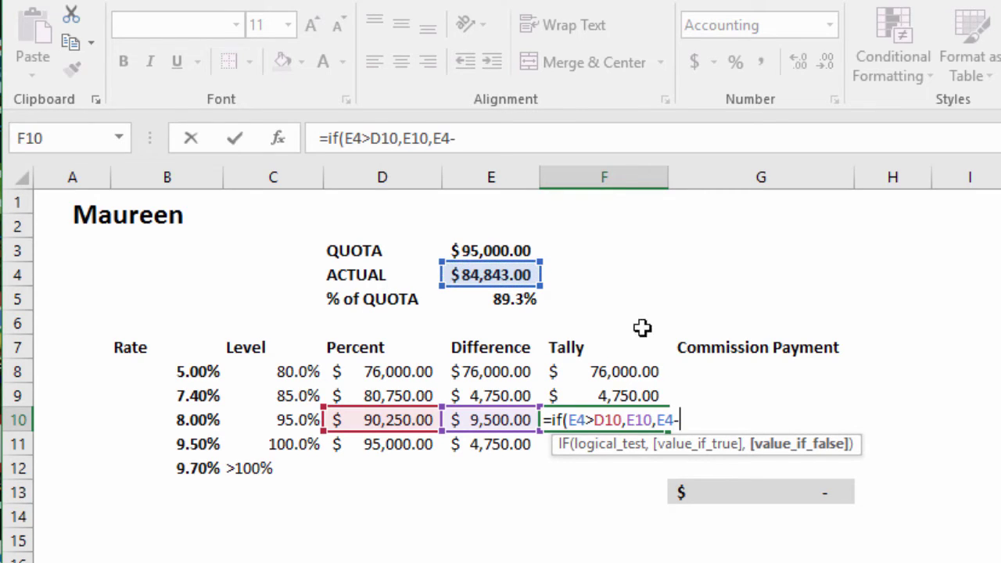
left_click(602, 396)
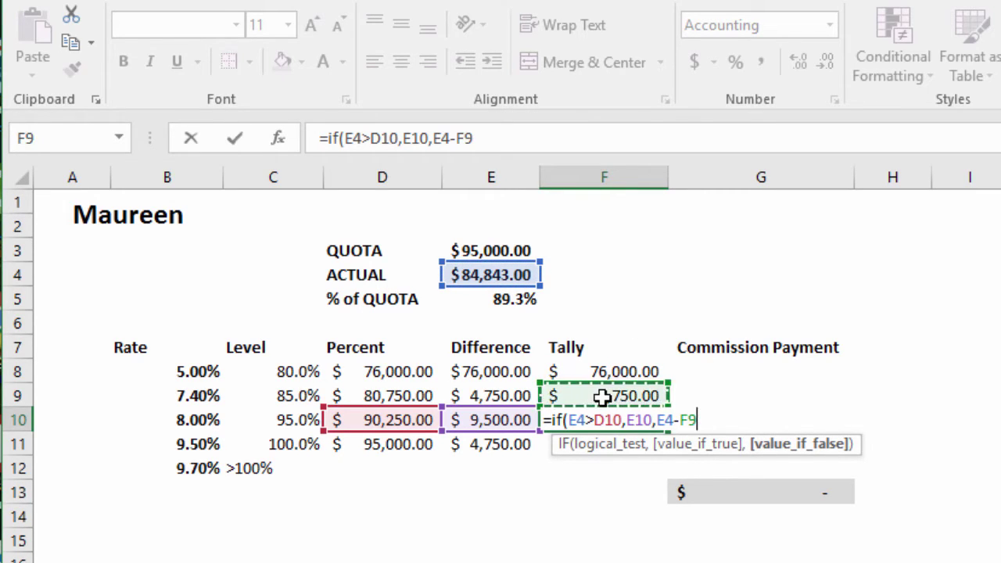
type("-")
left_click(602, 372)
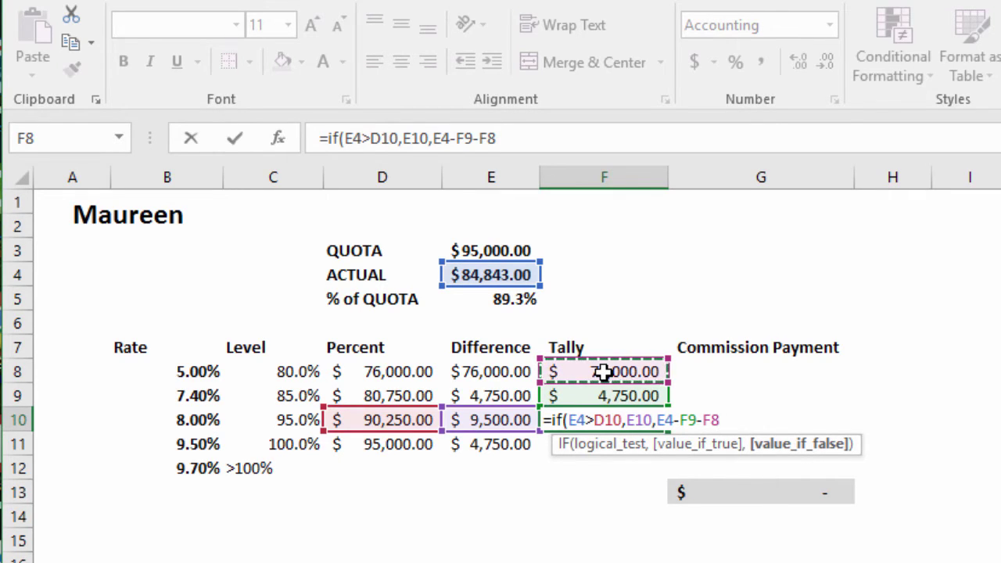
key("Return")
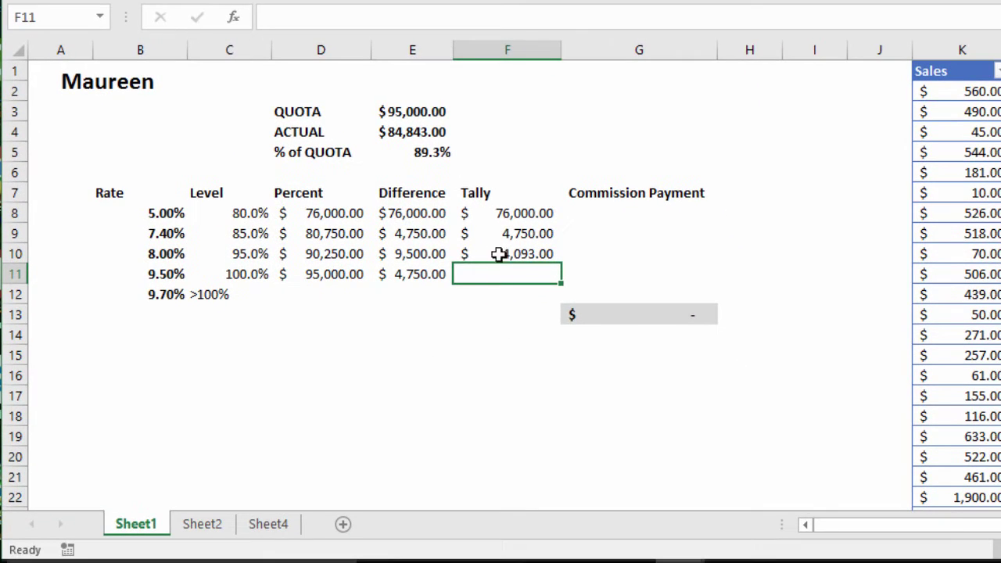
left_click_drag(507, 212, 509, 255)
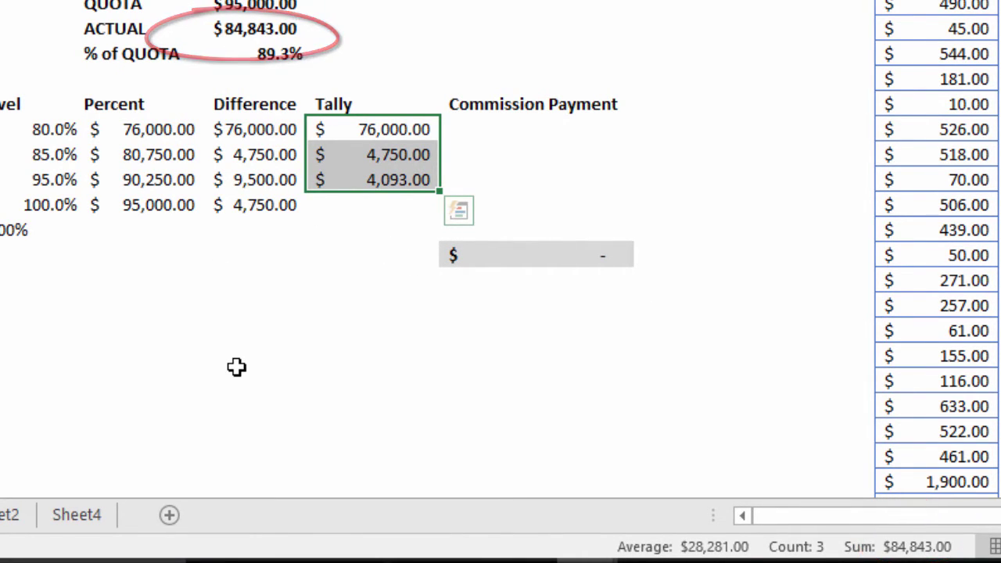
left_click(339, 201)
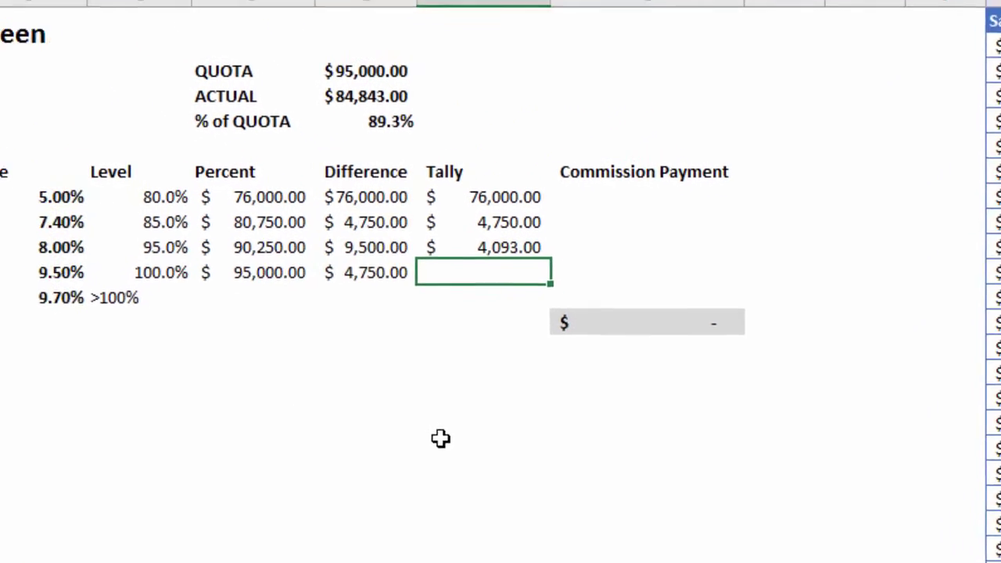
Enter =IF(E4>D11,E11,E4-F10-F9-F8) in Tally cell F11, returning zero.
type("=if(")
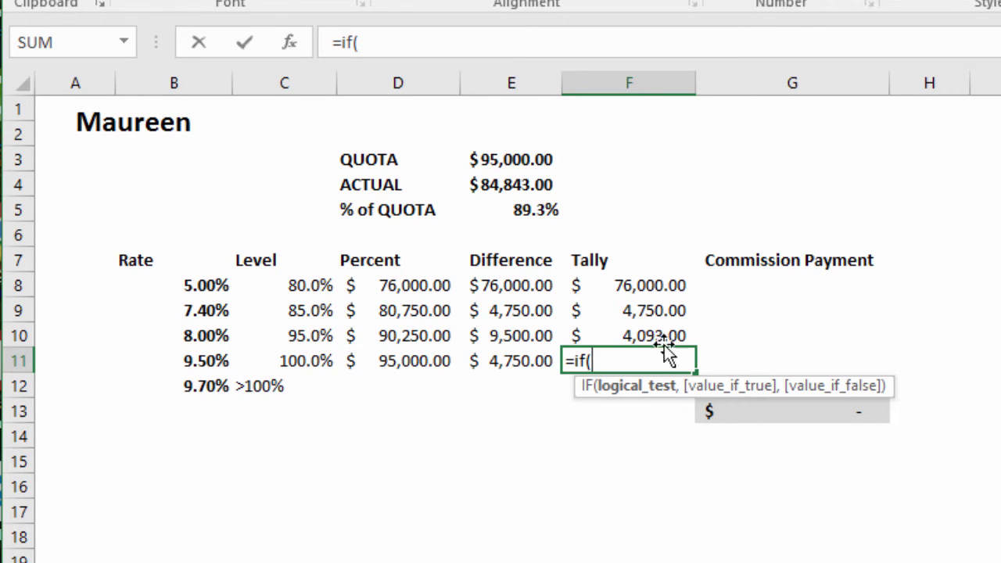
left_click(505, 185)
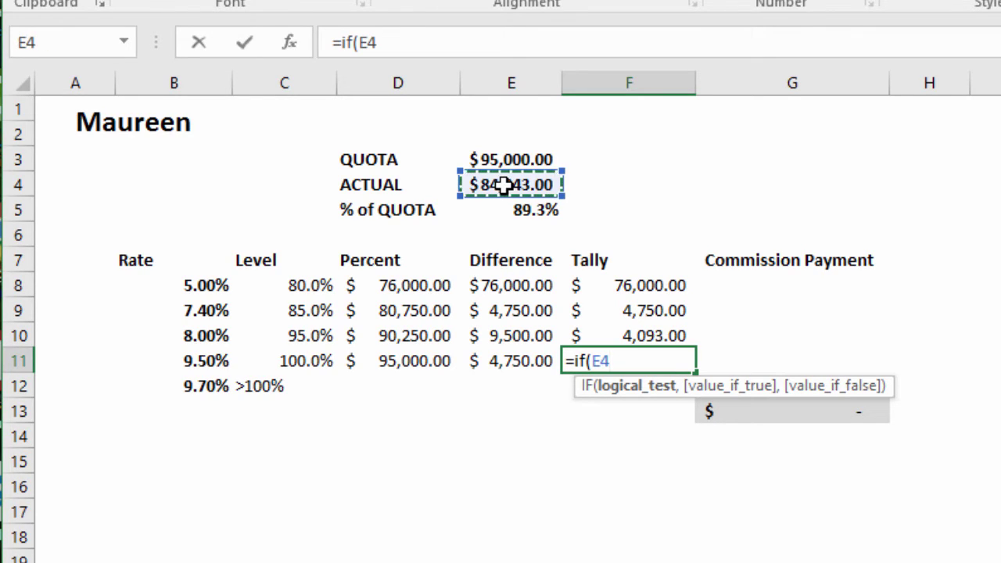
type(">")
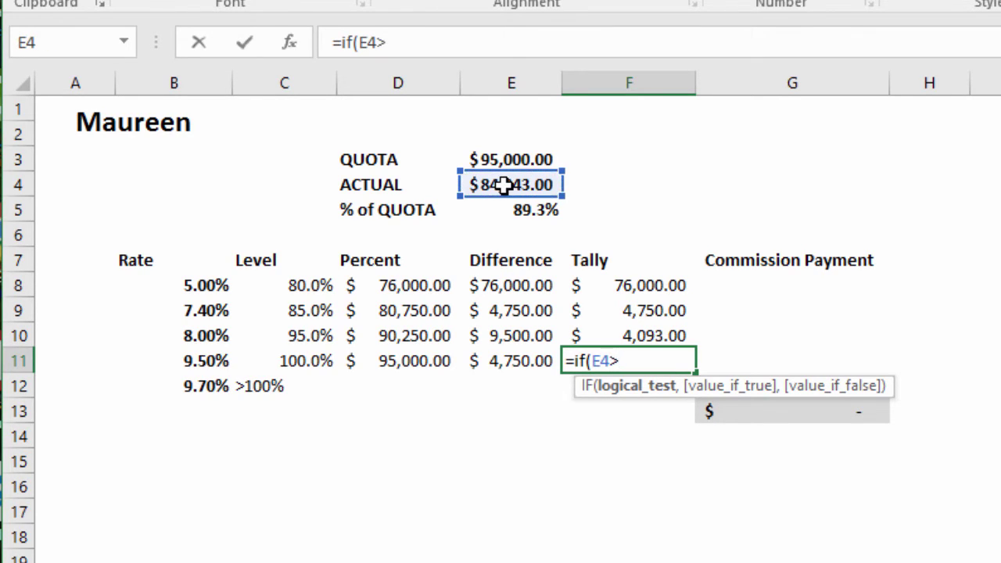
left_click(386, 358)
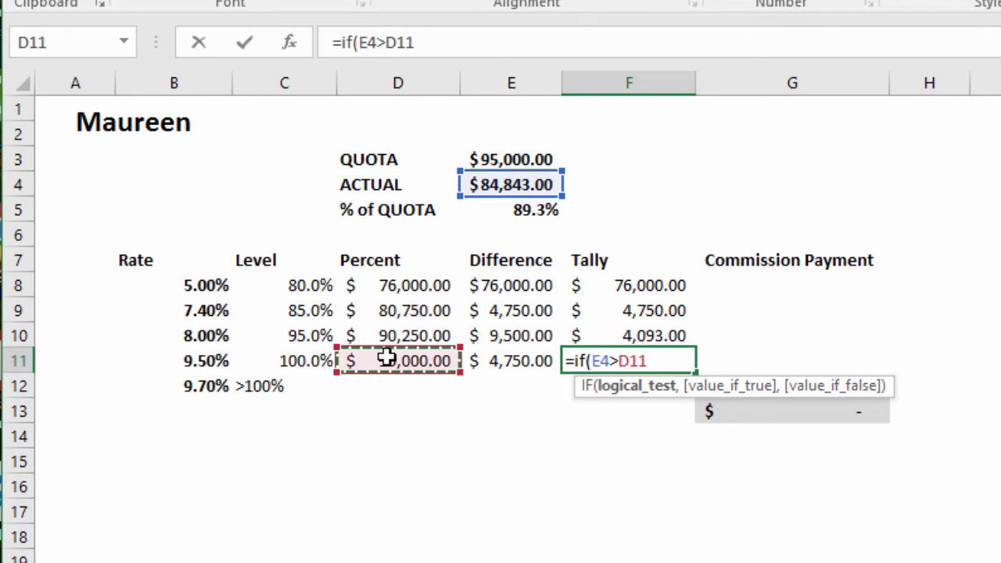
type(",")
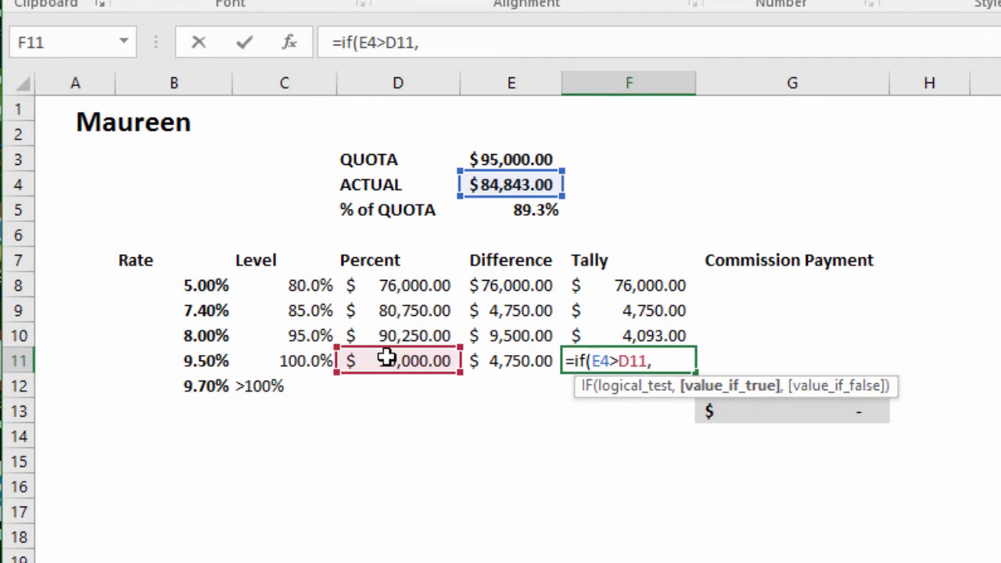
left_click(521, 360)
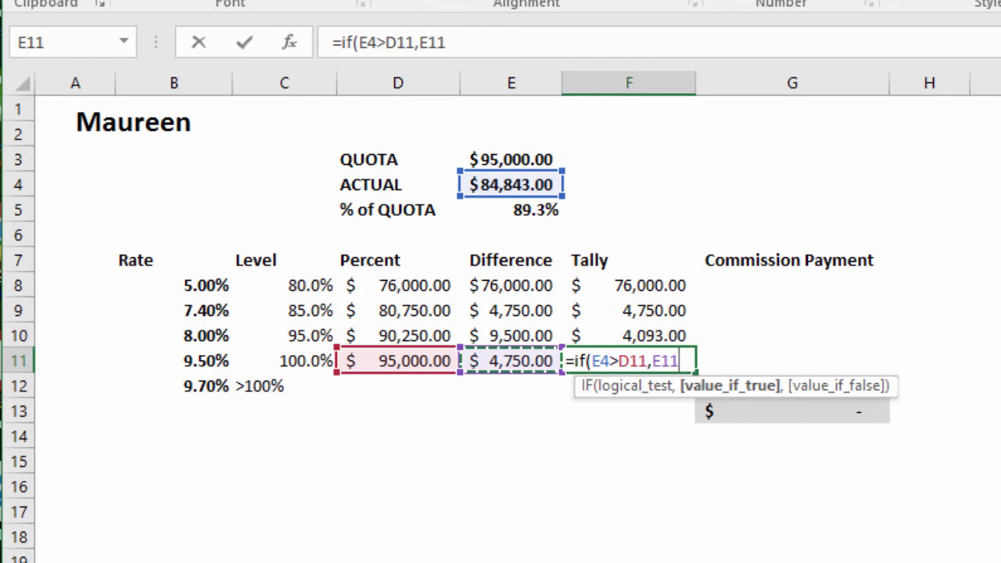
type(",")
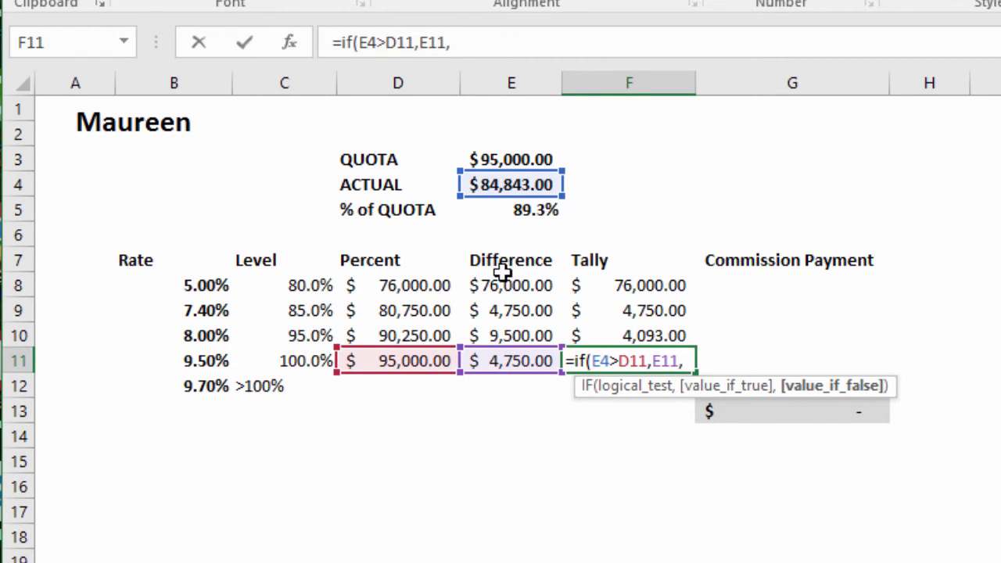
left_click(505, 184)
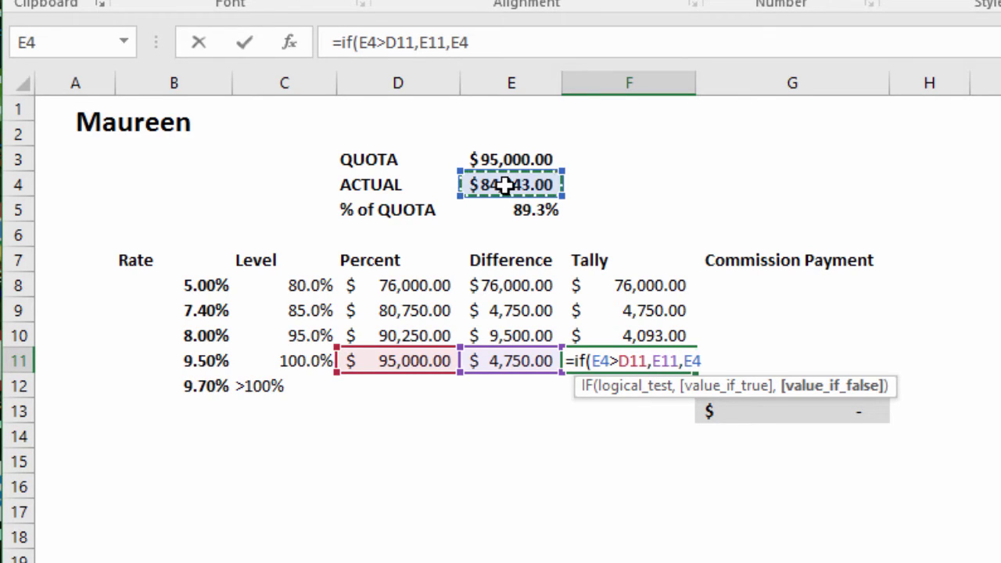
type("-")
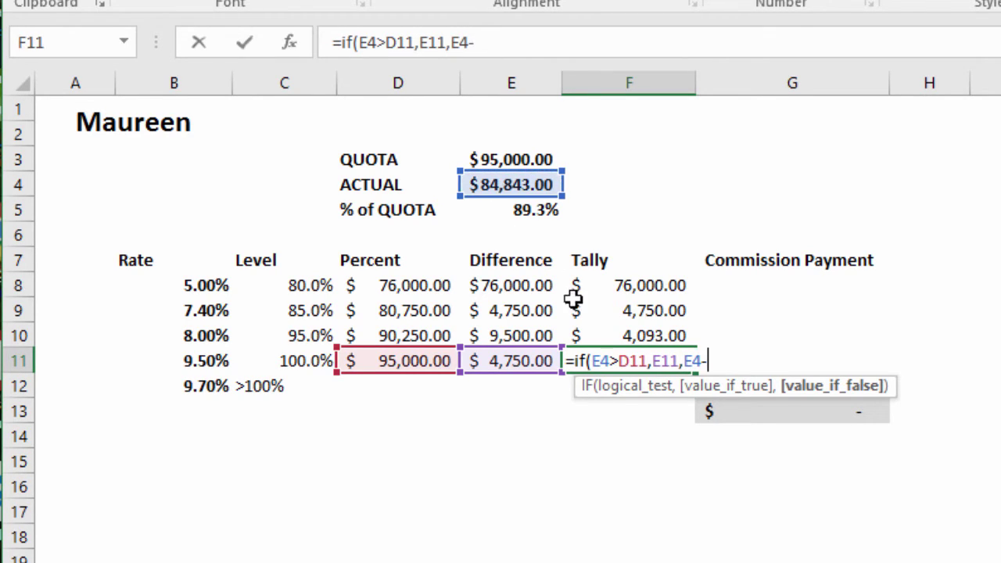
left_click(610, 336)
type("-")
left_click(612, 312)
type("-")
left_click(609, 286)
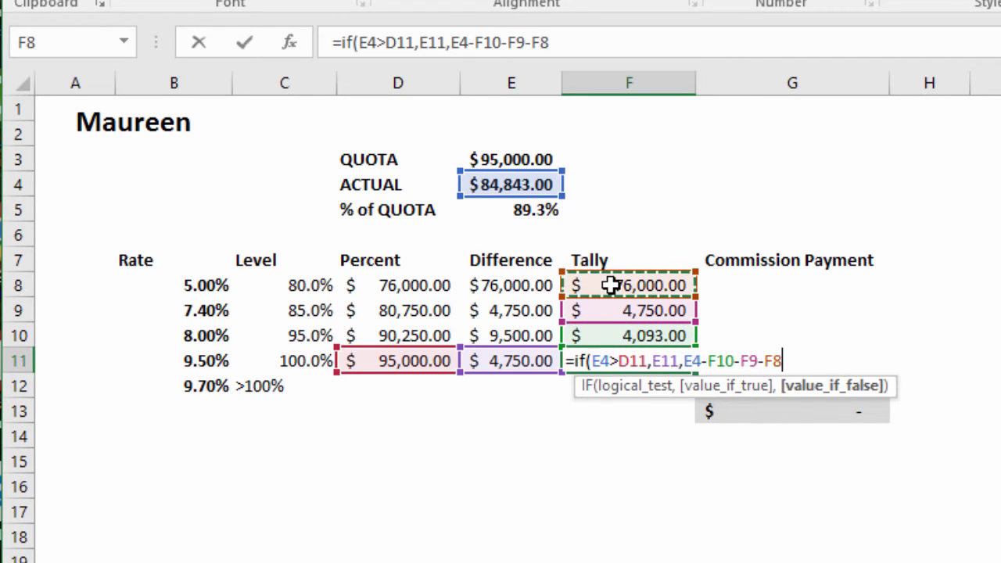
key("Return")
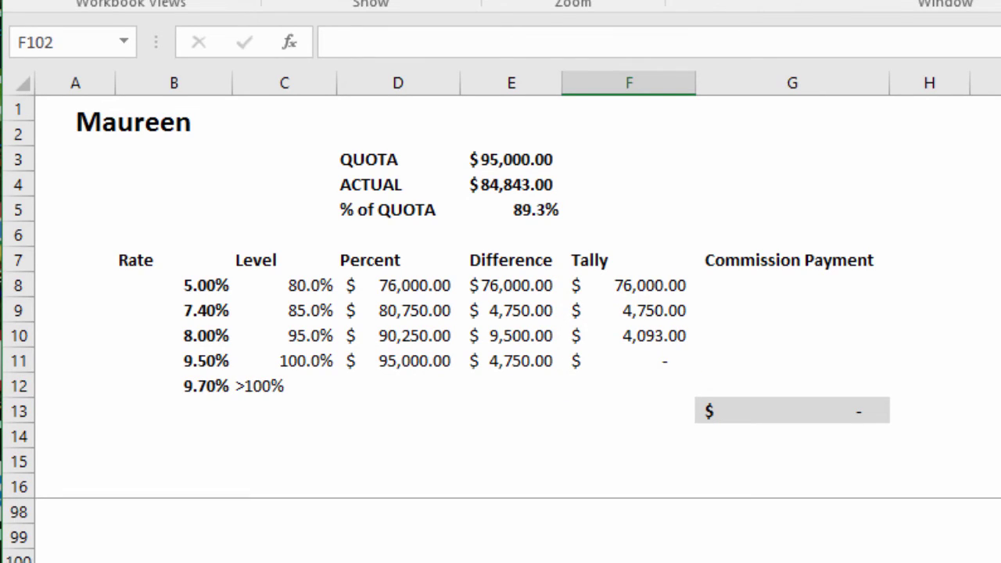
Unfreeze the panes and enter =IF(E4>E3,E4-E3,0) in the >100% Tally cell F12.
key("alt+w")
key("f")
key("f")
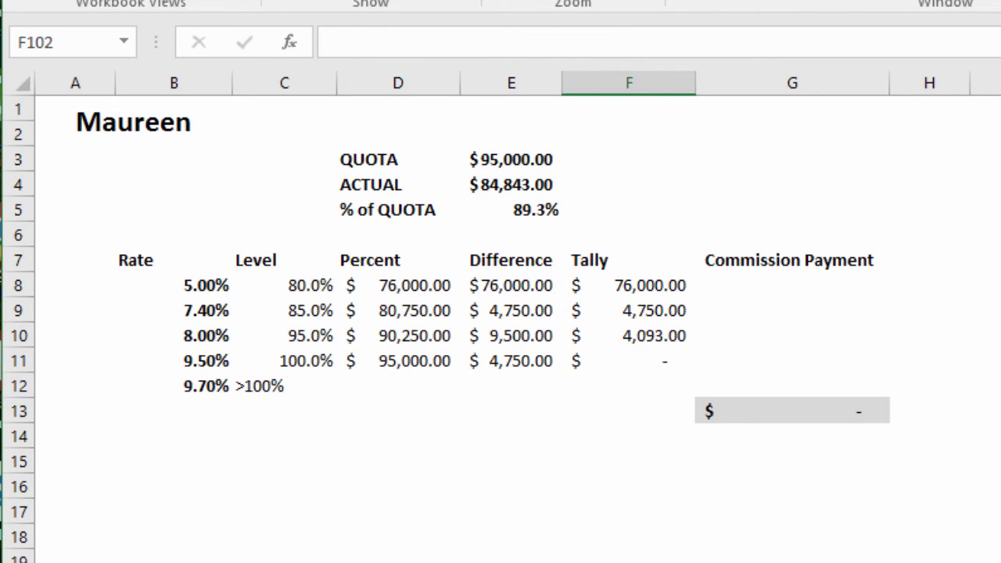
left_click(627, 383)
type("=")
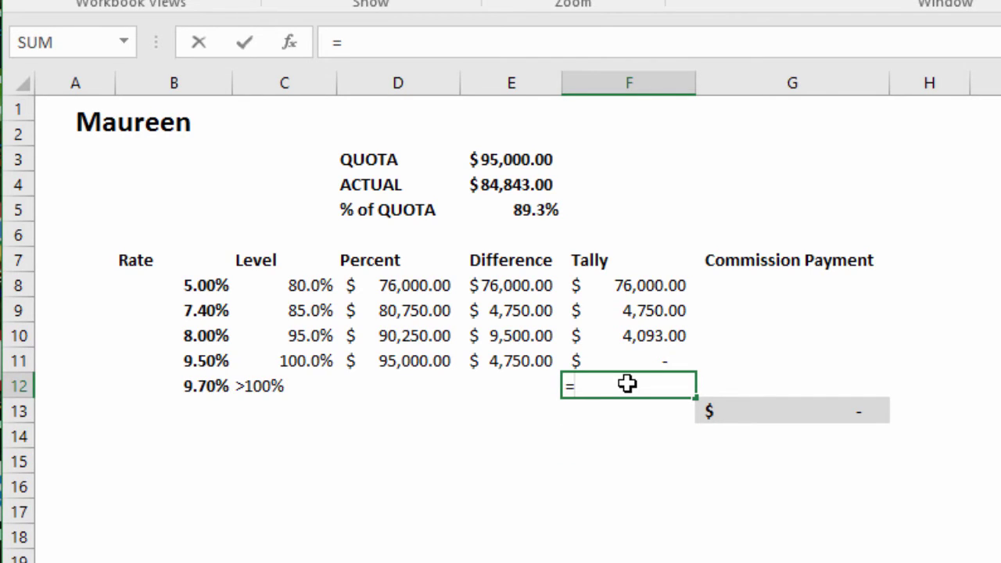
type("if(")
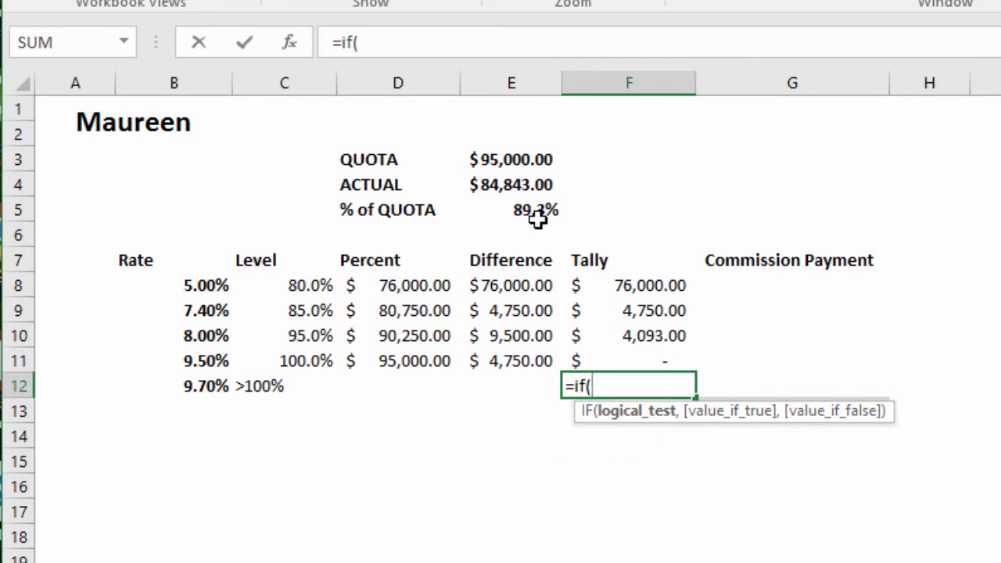
left_click(508, 186)
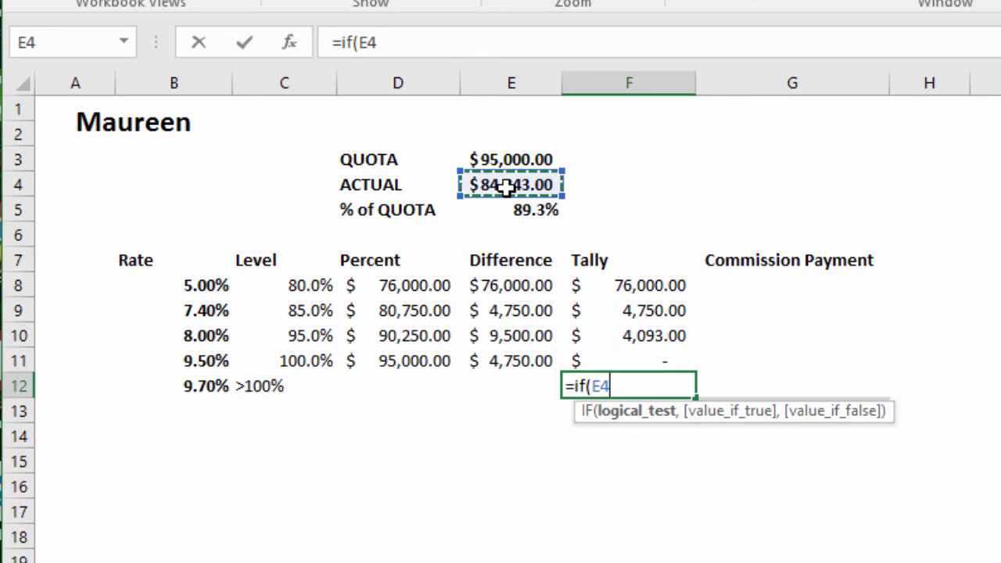
type(">")
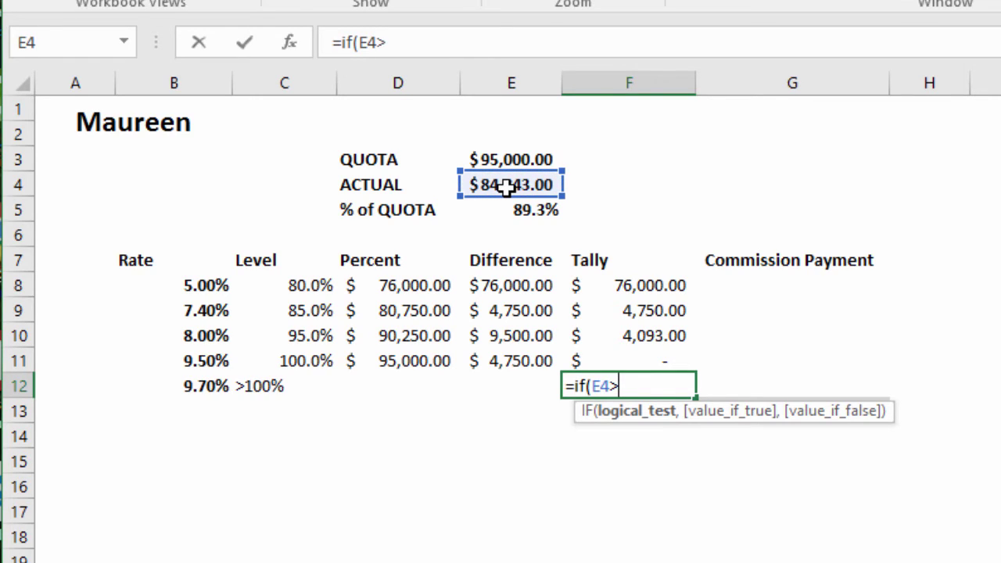
left_click(513, 159)
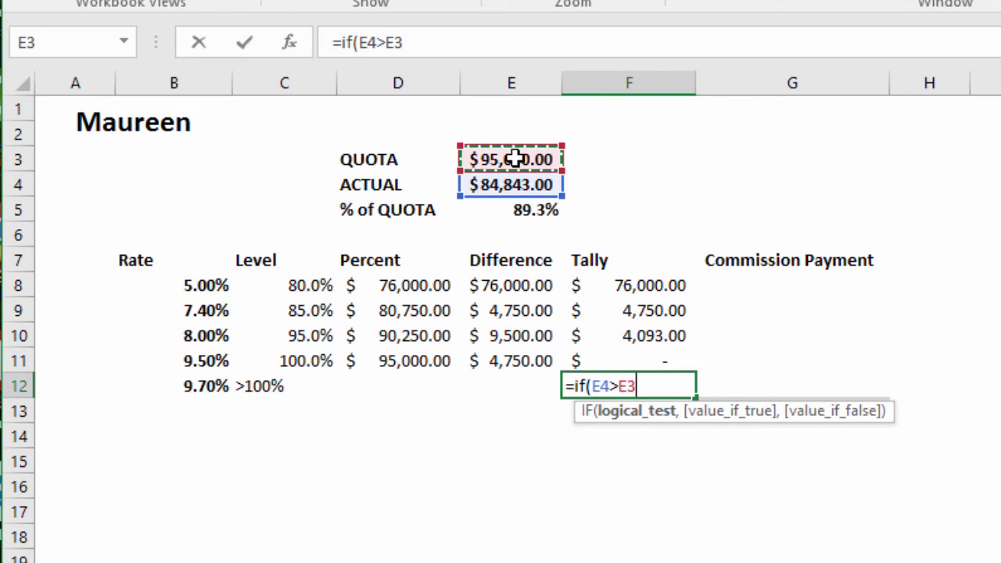
type(",")
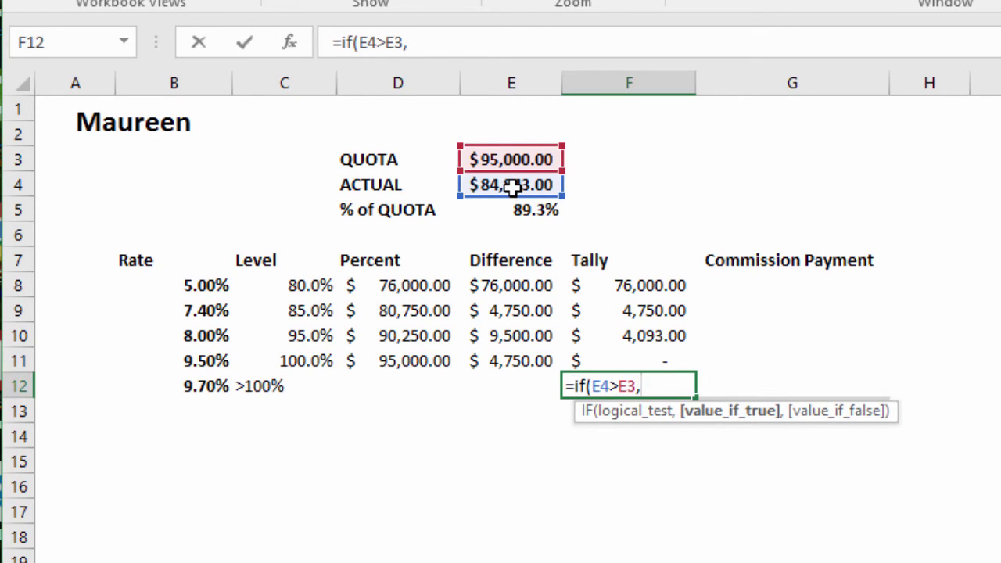
left_click(512, 186)
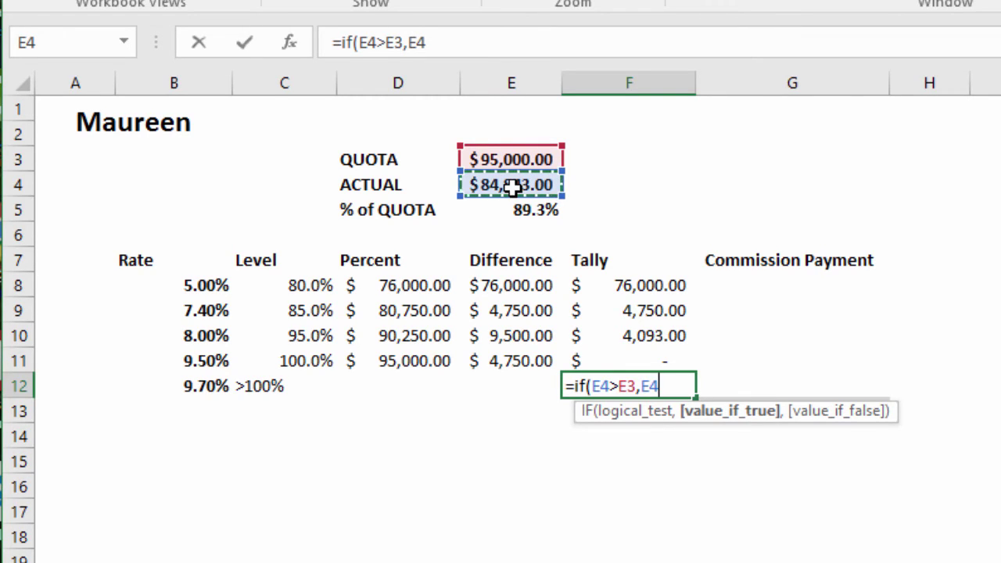
type("-")
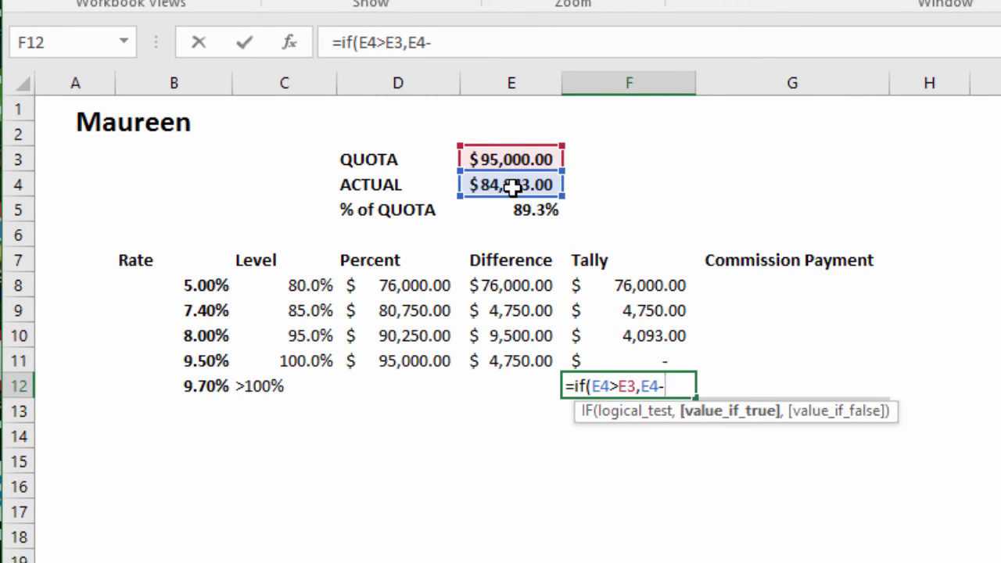
left_click(518, 160)
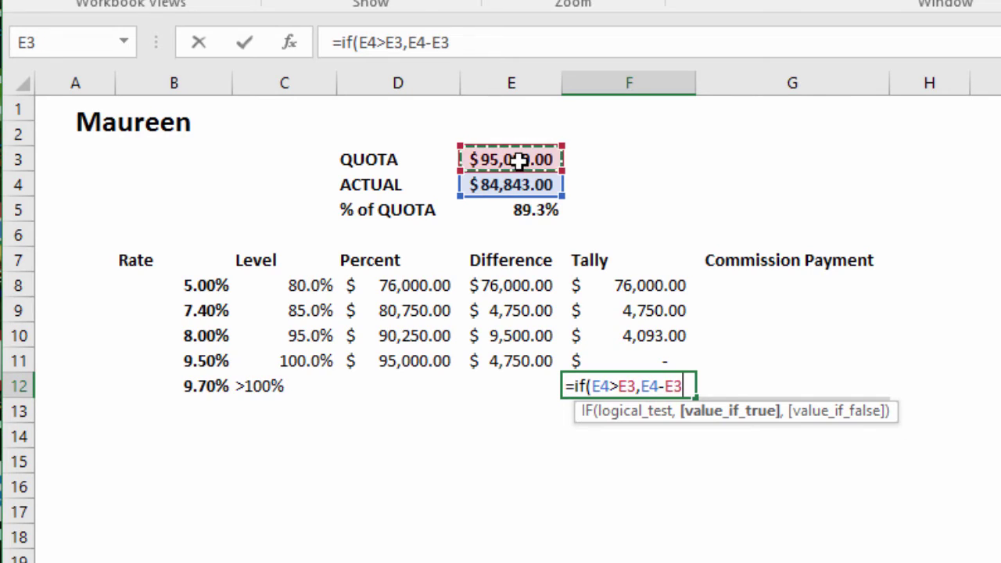
type(",")
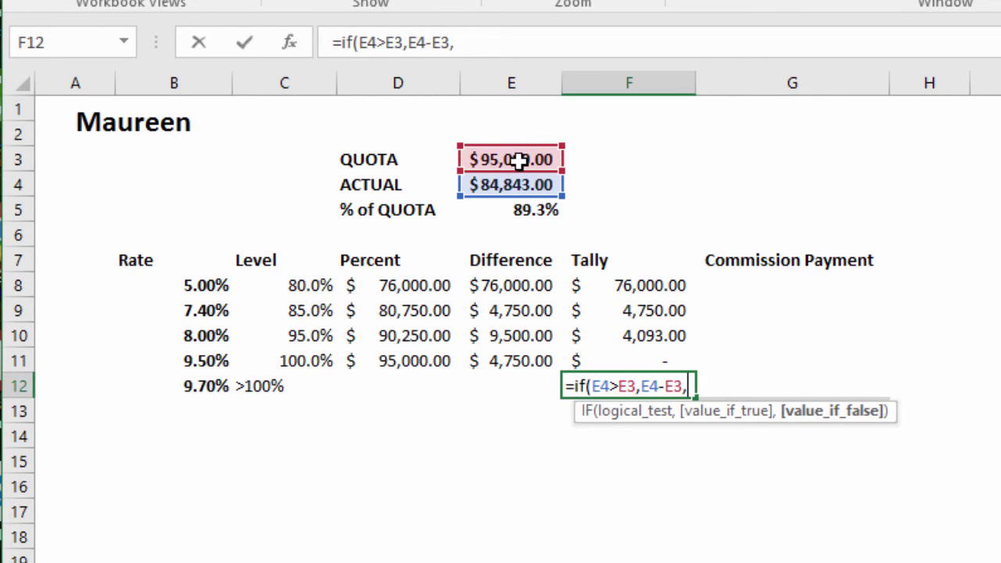
type("0)")
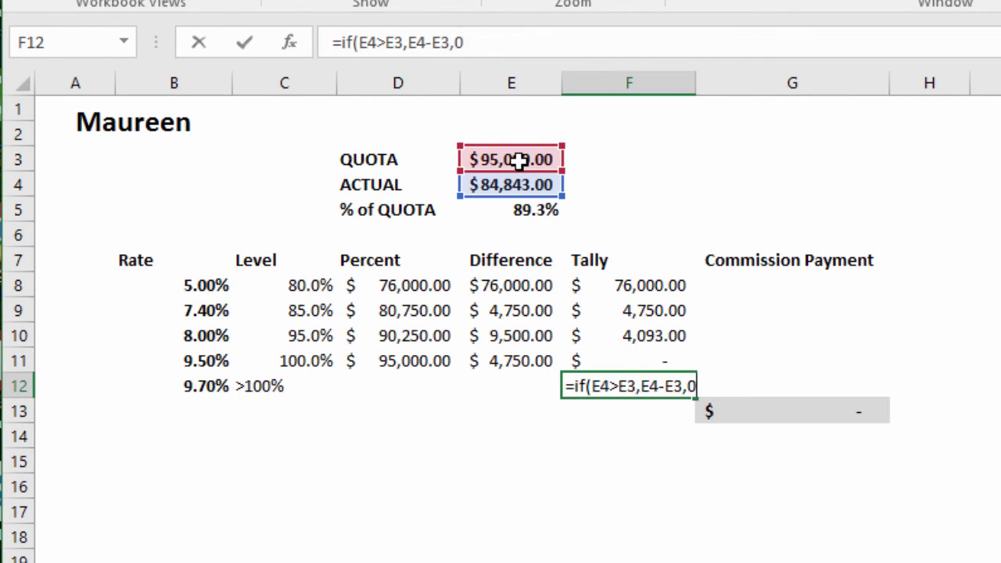
key("Return")
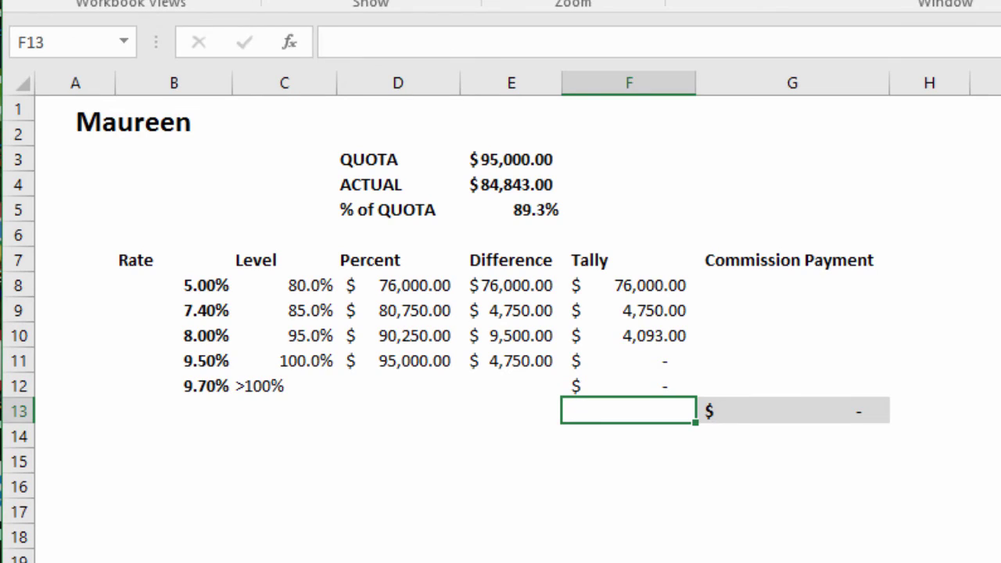
Enter =F8*B8 in G8 and fill it to G12, totalling $4,478.94 commission.
left_click(781, 285)
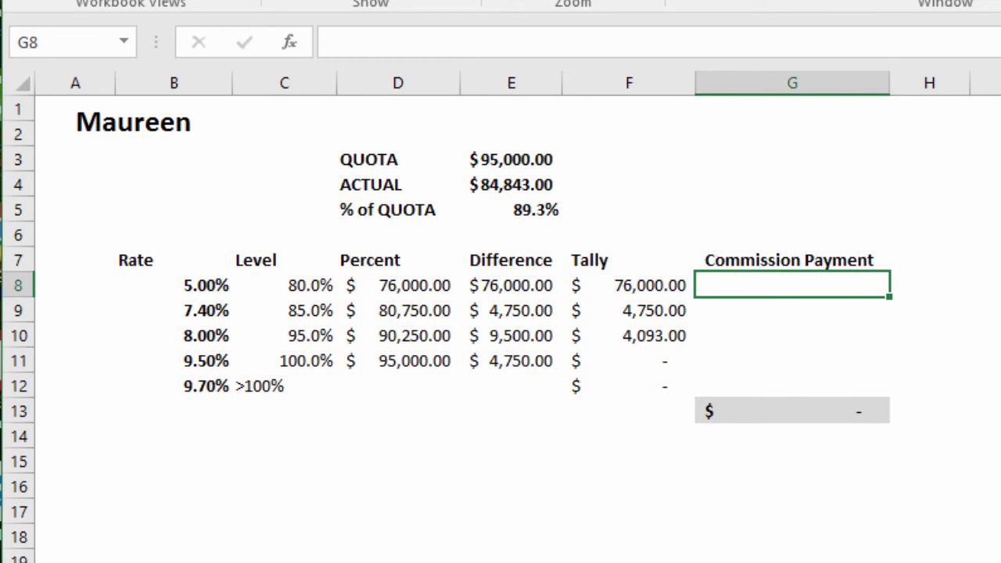
type("=")
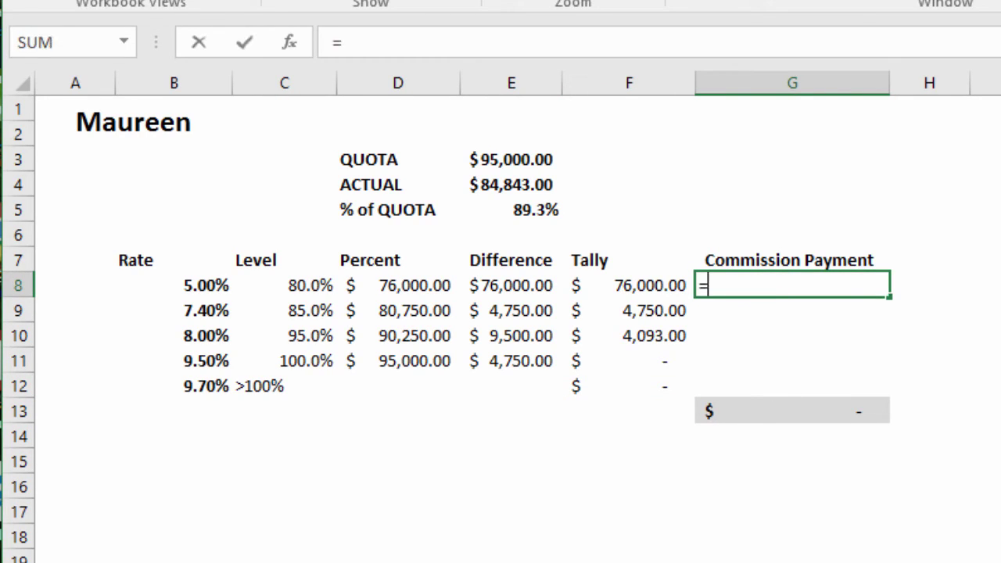
left_click(634, 285)
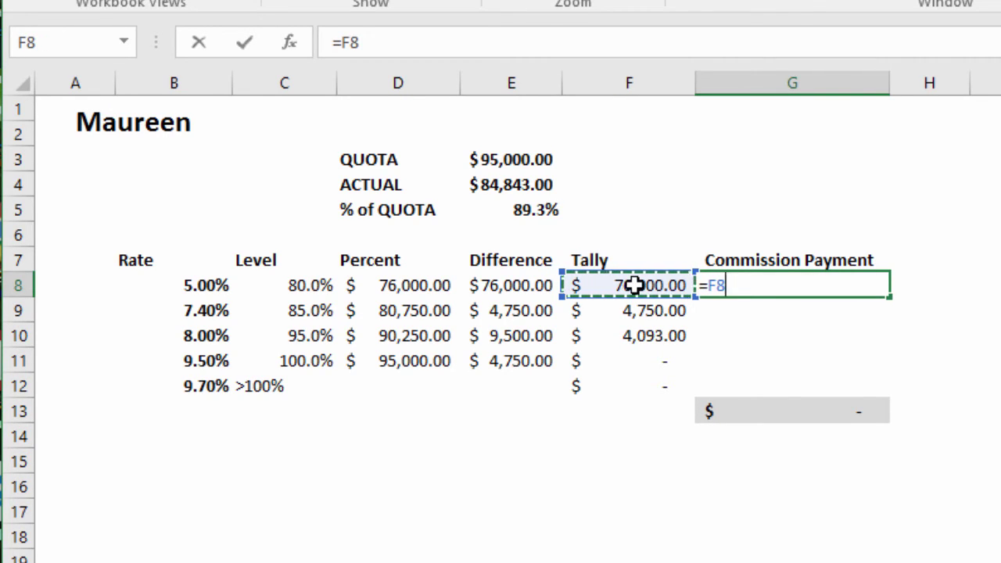
type("*")
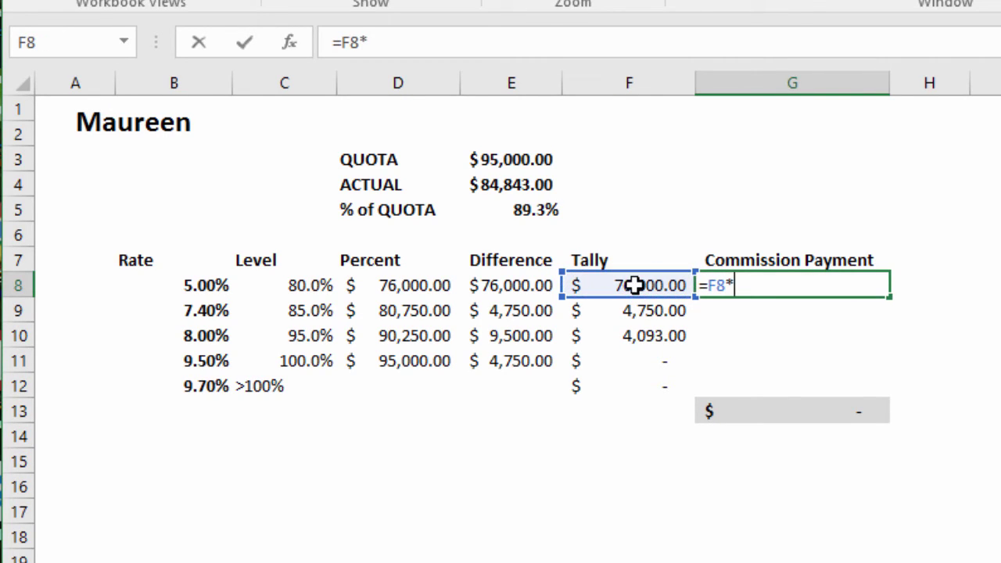
left_click(207, 284)
key("Return")
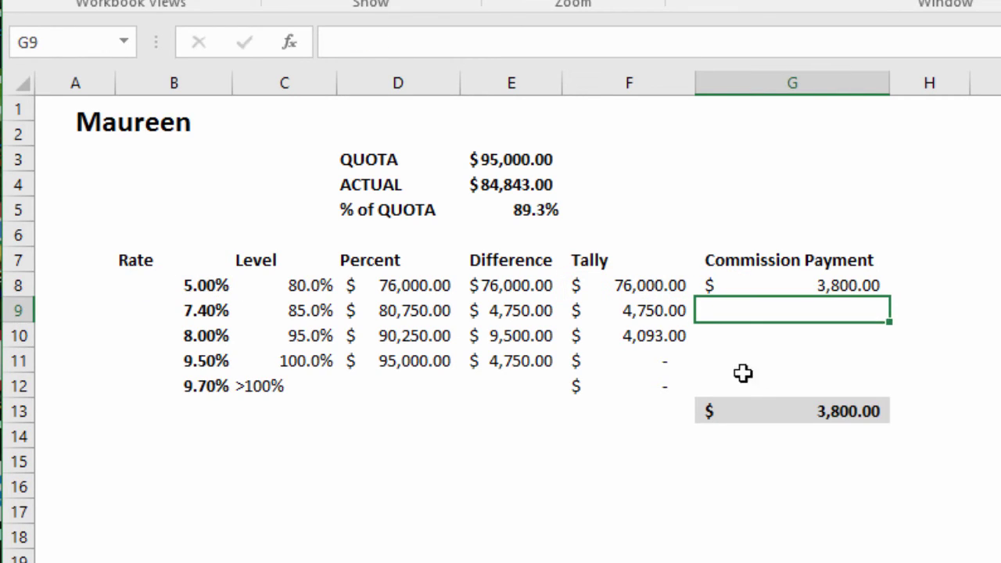
left_click(864, 283)
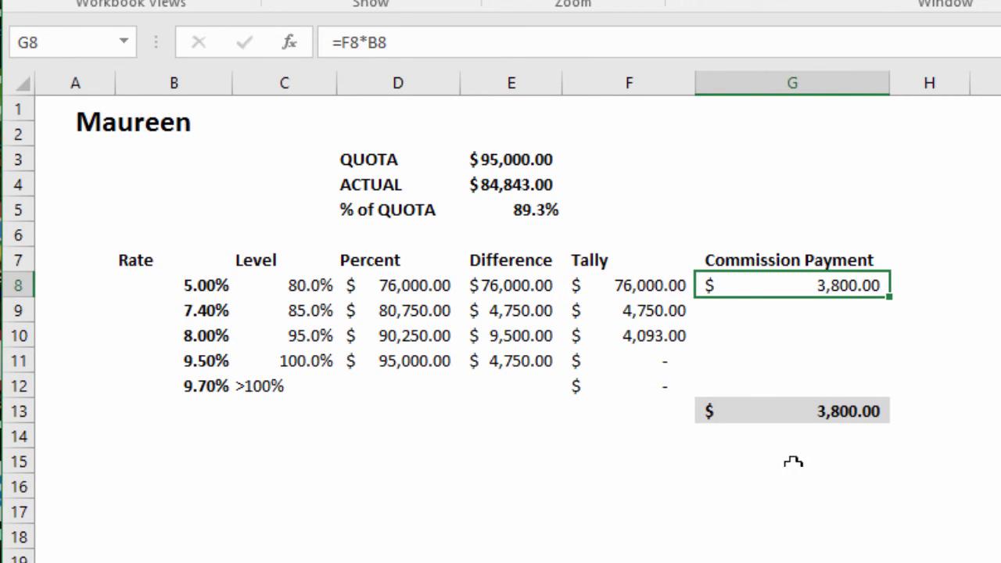
left_click_drag(890, 296, 882, 397)
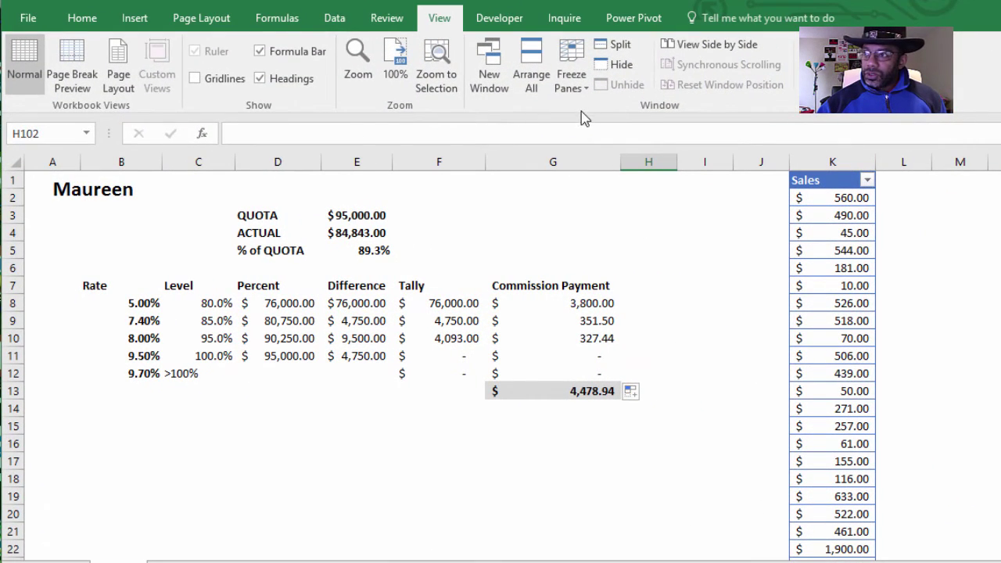
Freeze panes at row 17 so rows 1 to 16 stay fixed.
left_click(47, 459)
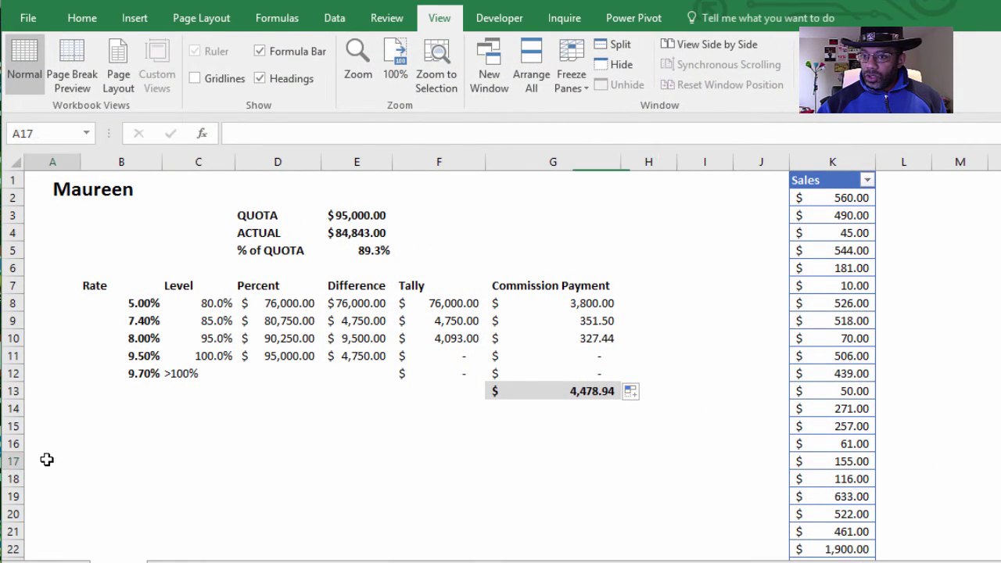
left_click(572, 78)
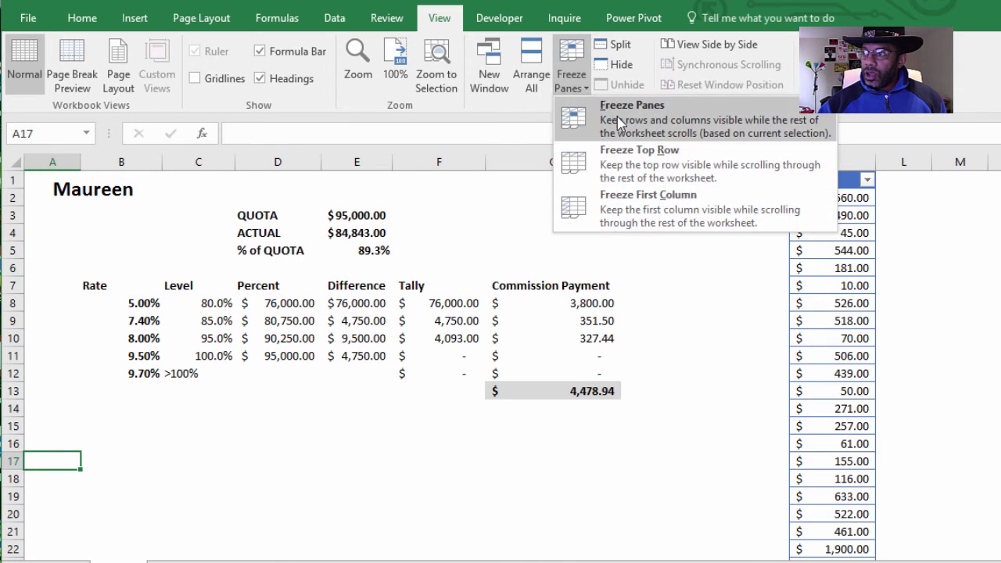
left_click(617, 113)
Add sales of 5,000 and 3,000 below the Sales table.
scroll(718, 531, "down", 20)
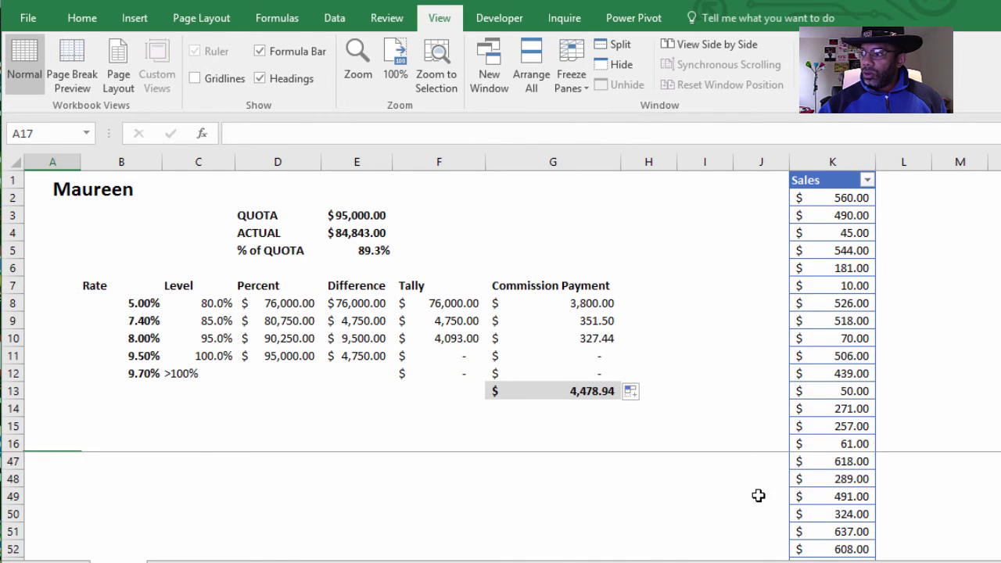
scroll(748, 477, "down", 4)
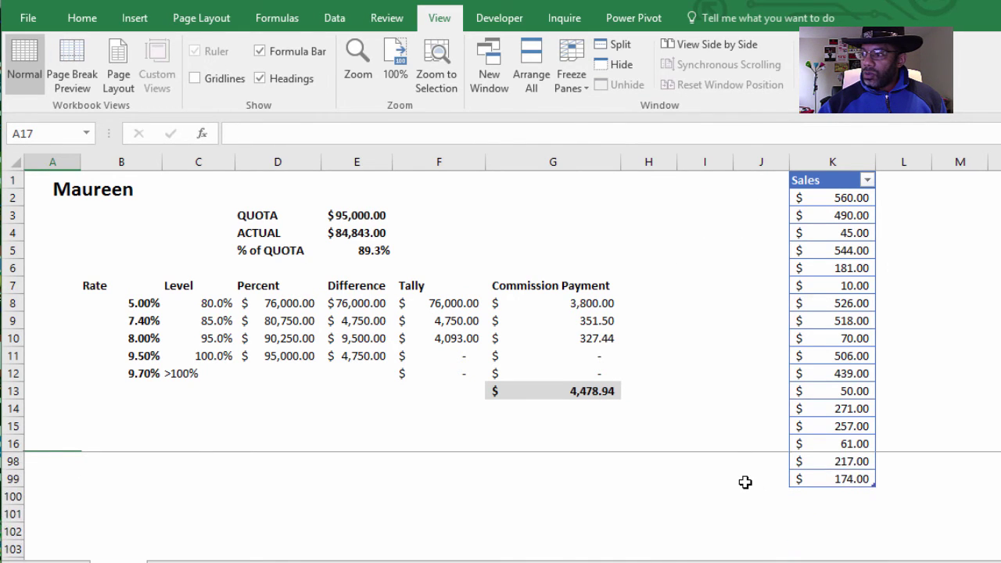
left_click(808, 492)
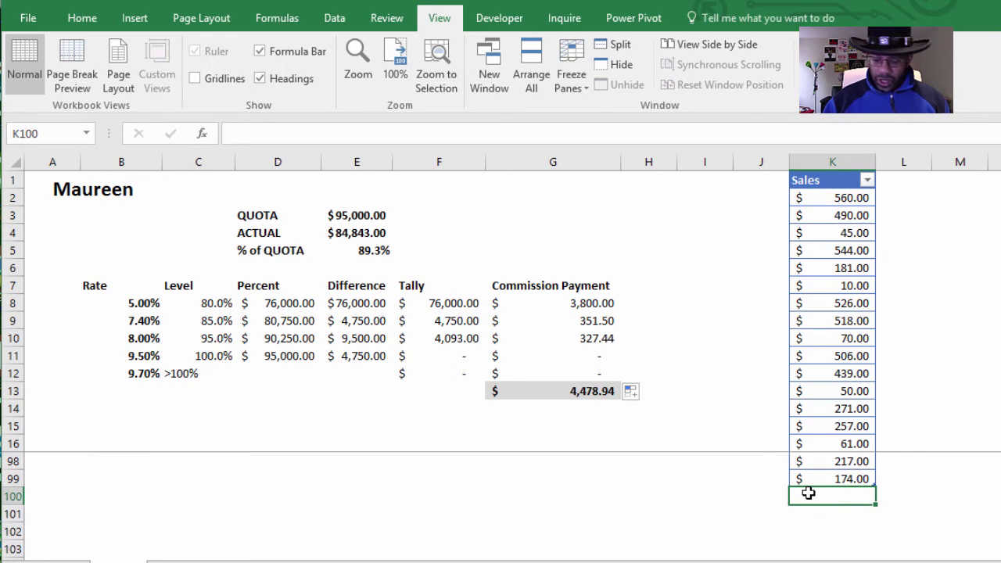
type("5,0")
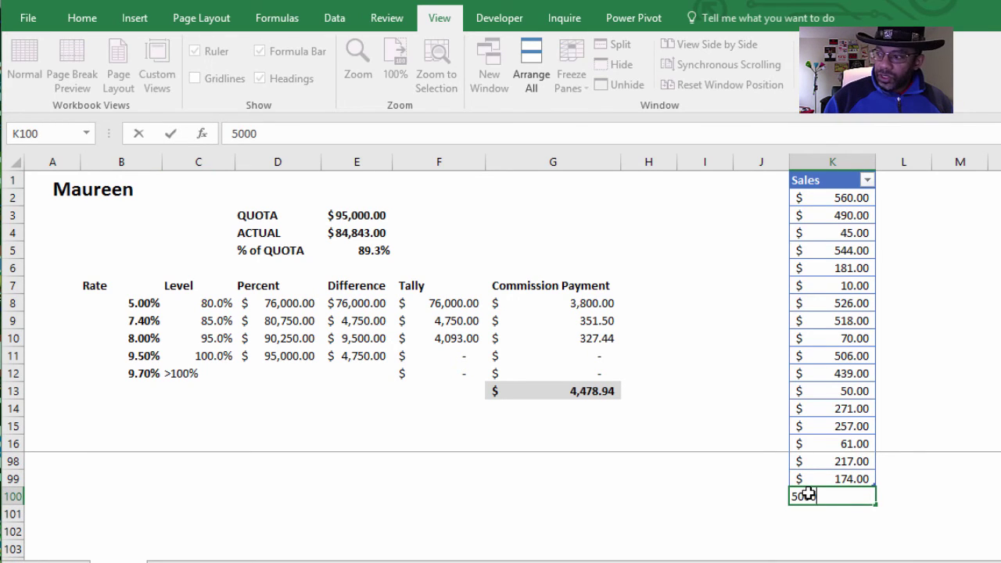
type("00")
key("Return")
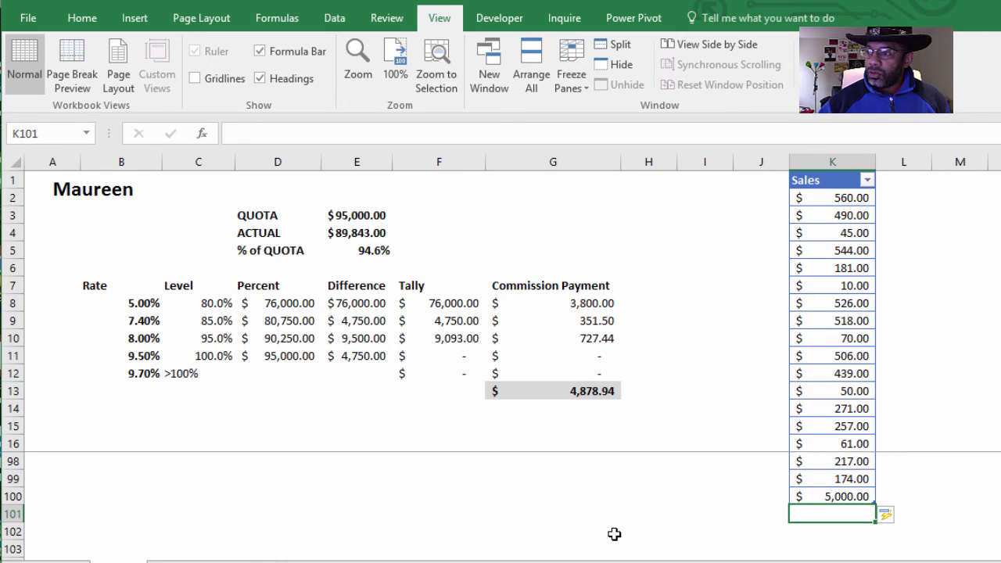
type("3000")
key("Return")
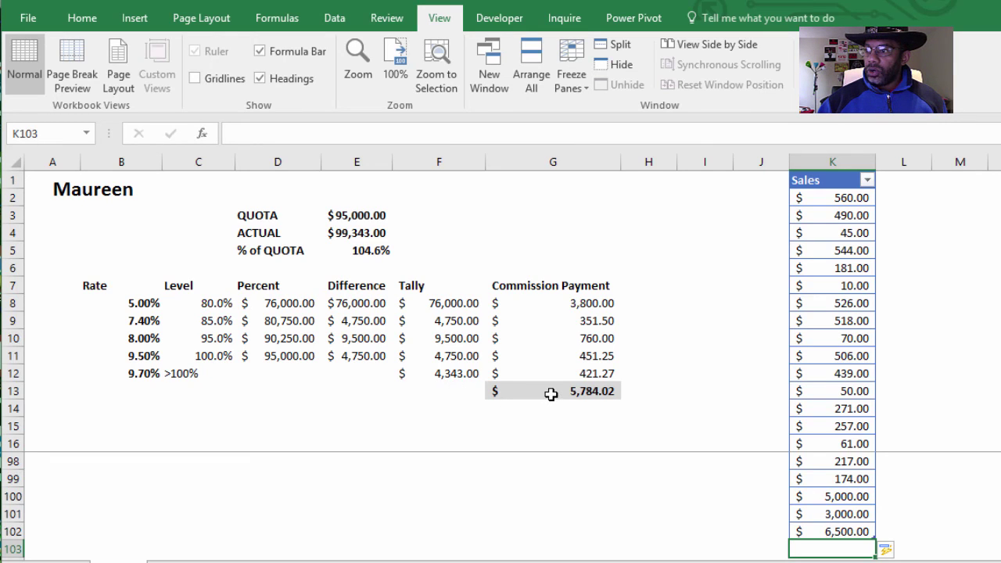
left_click(550, 394)
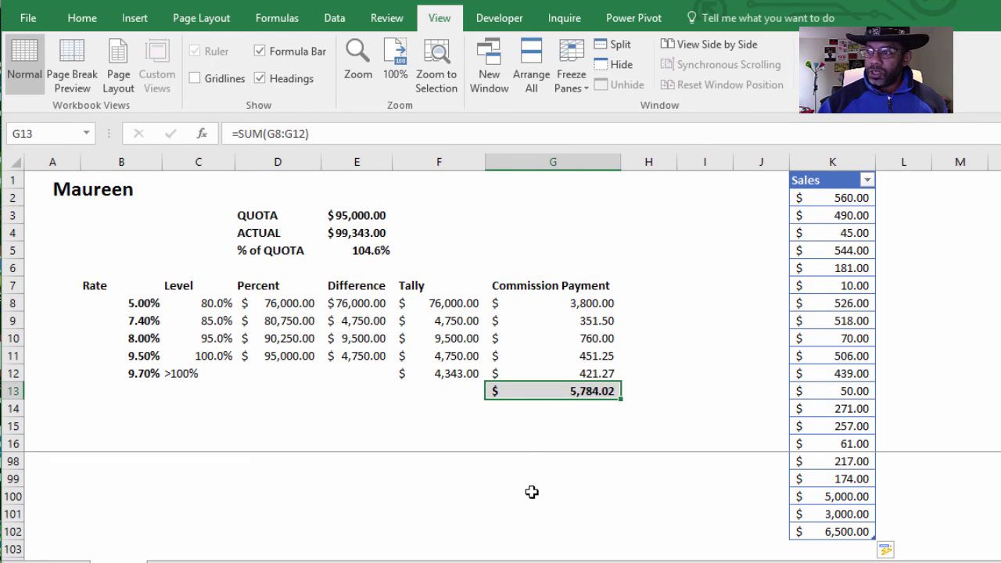